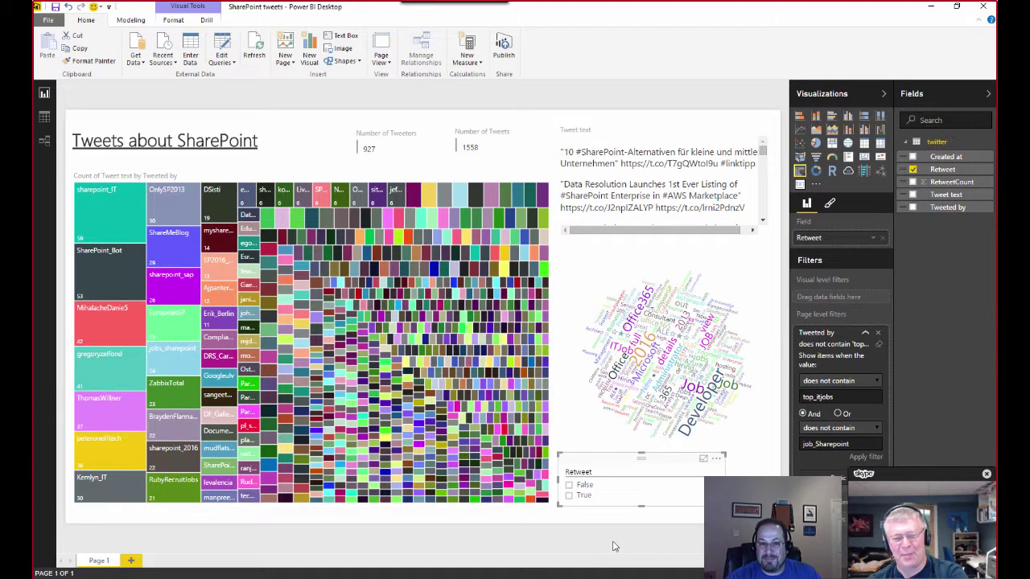
Refresh the twitter data so the cards update to 945 tweeters and 1583 tweets.
{"action": "left_click", "coordinate": [258, 50]}
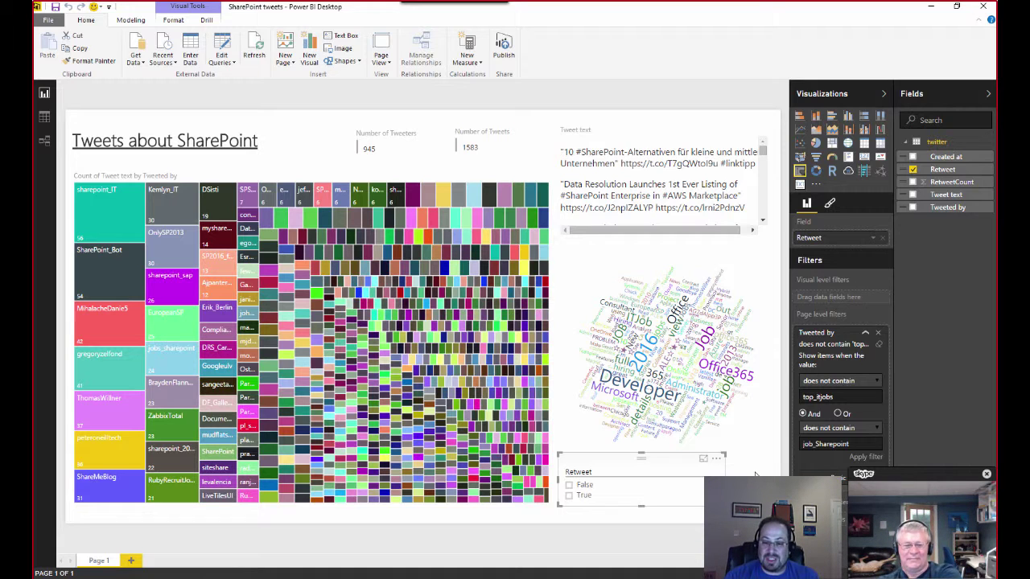
{"action": "left_click", "coordinate": [582, 496]}
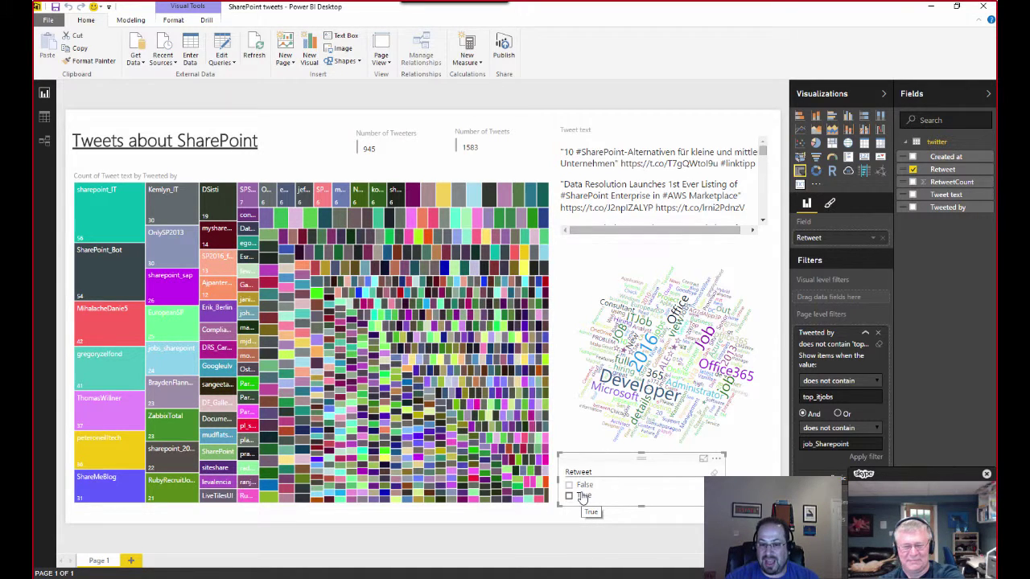
{"action": "left_click", "coordinate": [569, 486]}
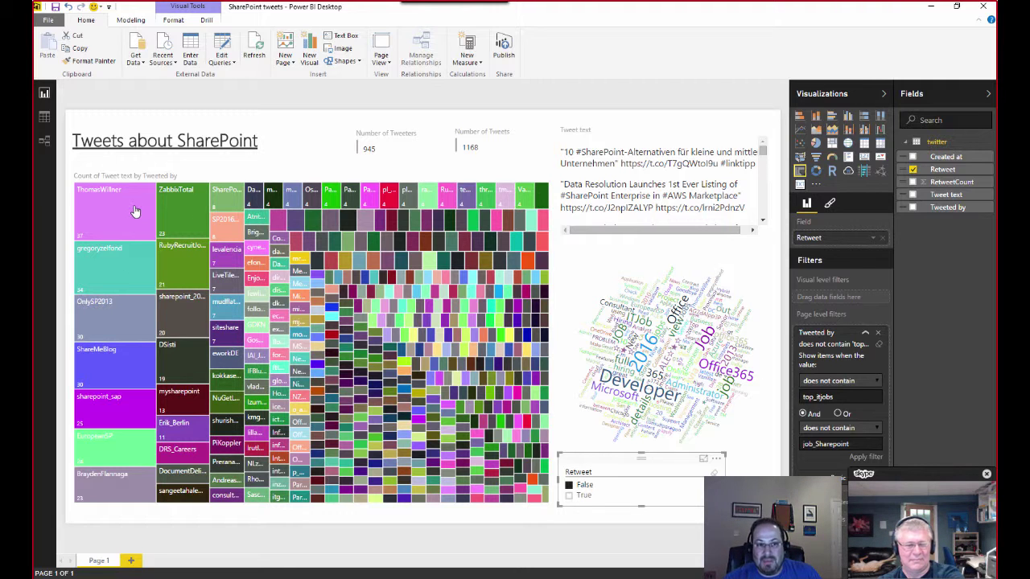
{"action": "left_click", "coordinate": [207, 20]}
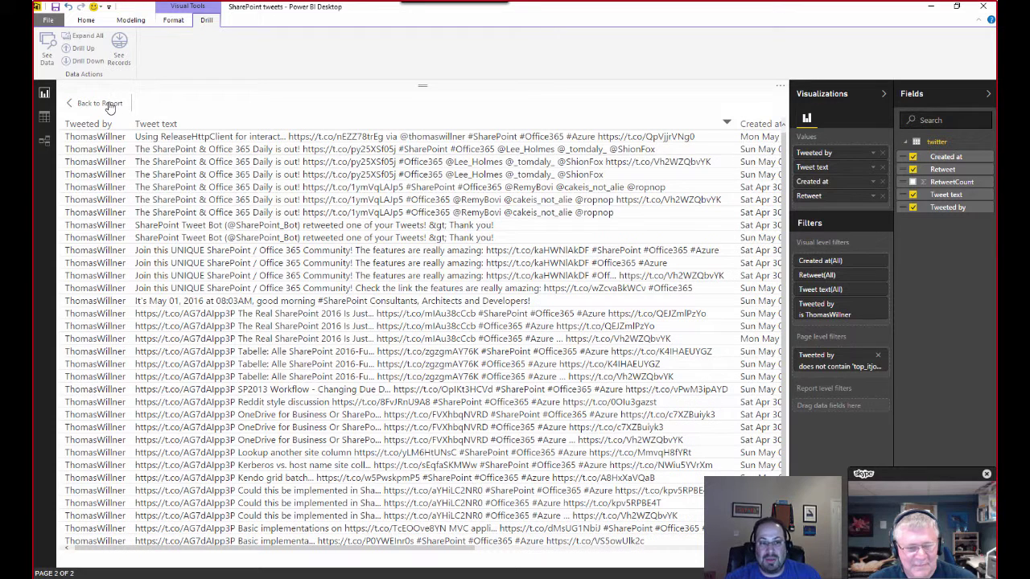
{"action": "scroll", "coordinate": [402, 272], "scroll_direction": "down", "scroll_amount": 2}
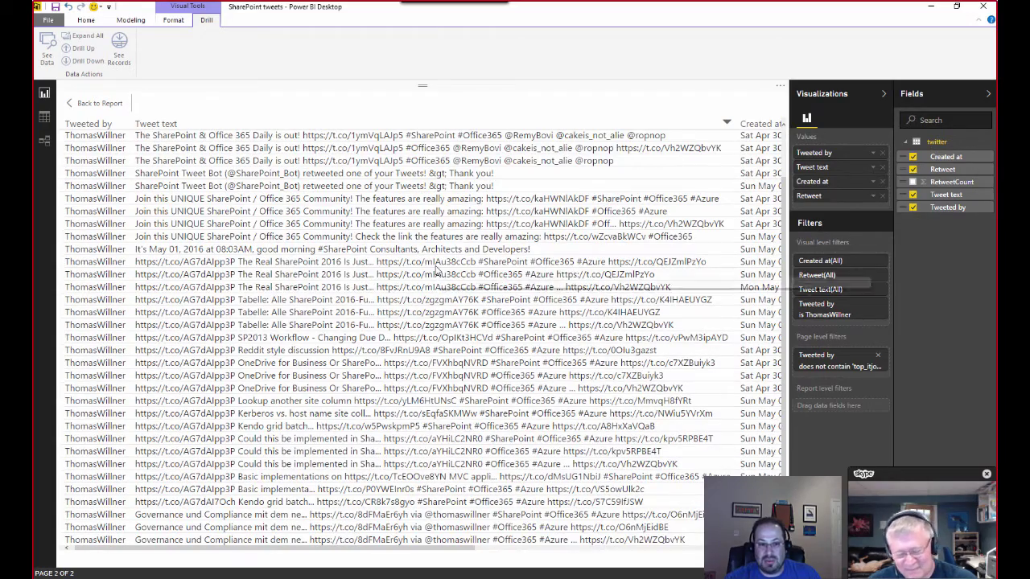
{"action": "scroll", "coordinate": [294, 301], "scroll_direction": "up", "scroll_amount": 2}
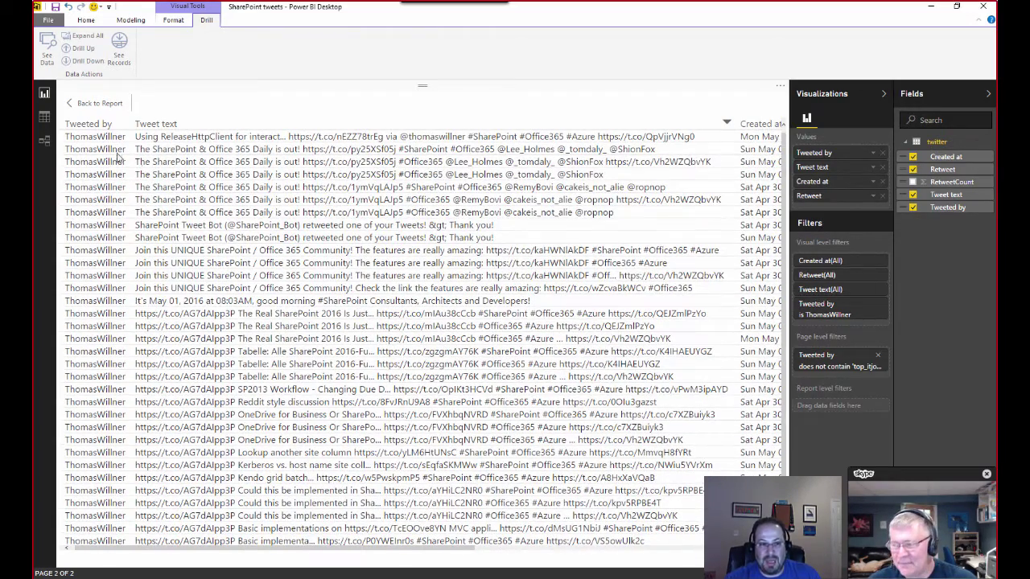
{"action": "left_click", "coordinate": [90, 107]}
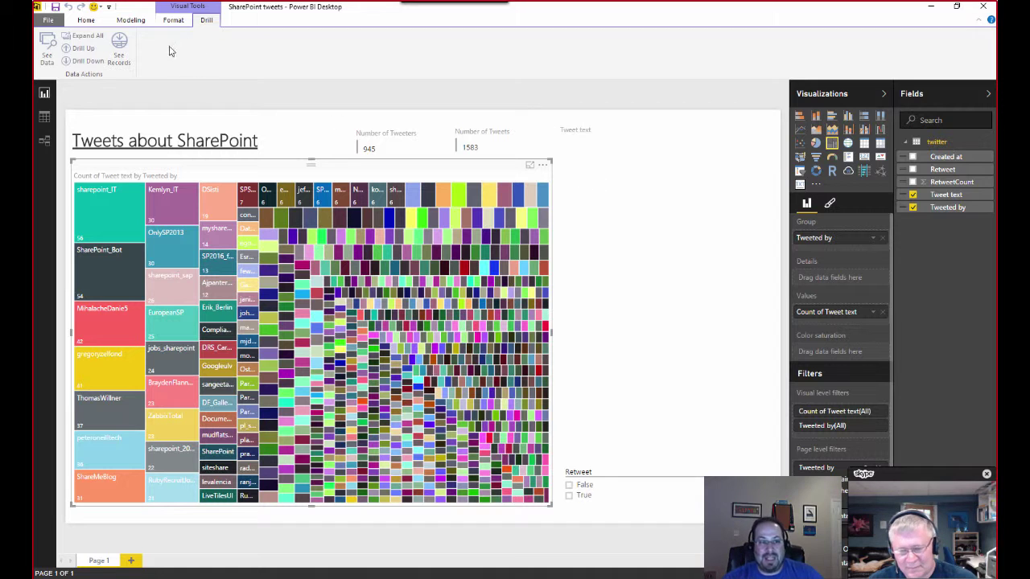
Open the twitter query in Query Editor and inspect its Source, Navigation and Renamed Columns steps.
{"action": "left_click", "coordinate": [85, 20]}
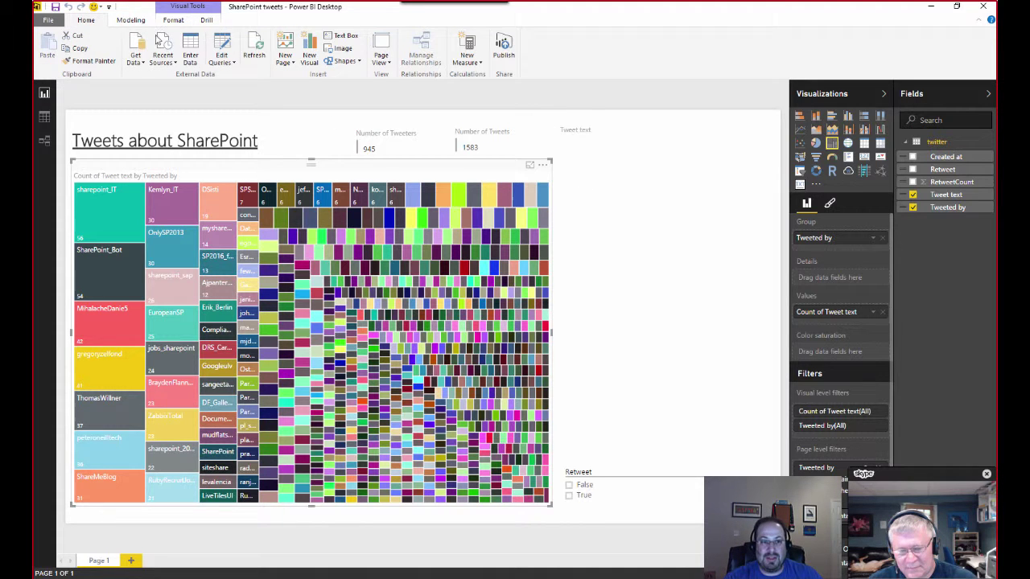
{"action": "left_click", "coordinate": [224, 48]}
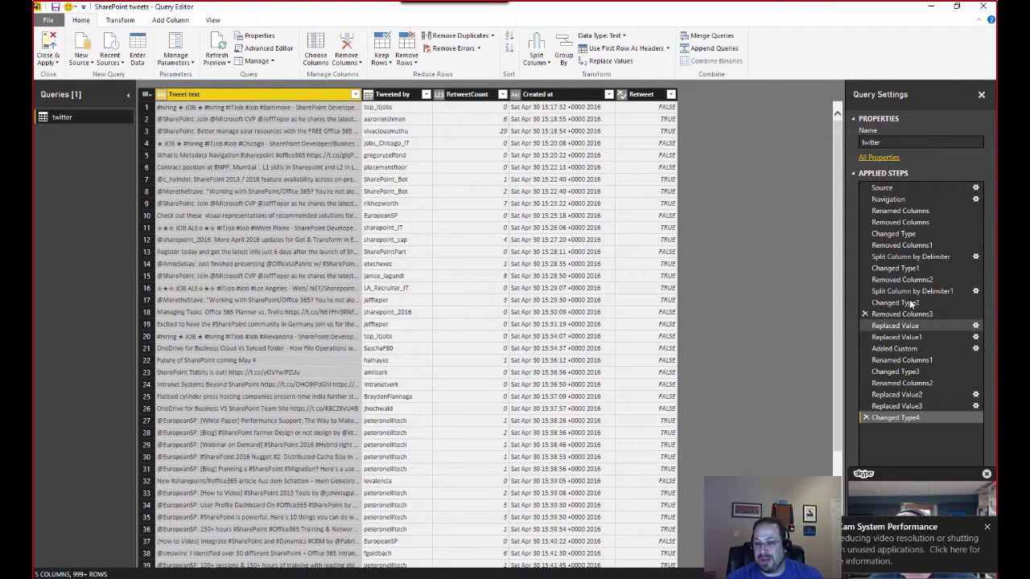
{"action": "left_click", "coordinate": [986, 527]}
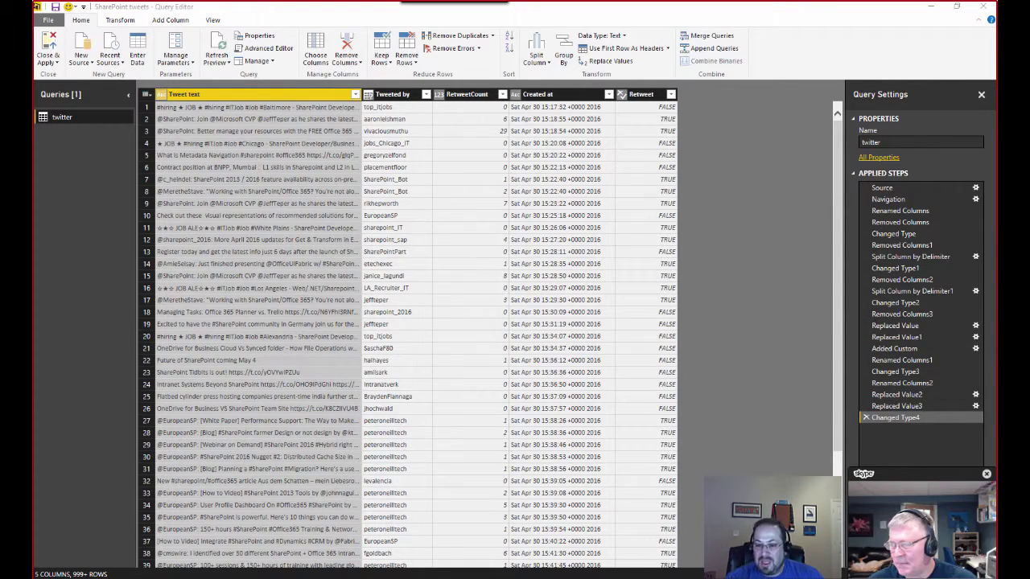
{"action": "left_click", "coordinate": [910, 188]}
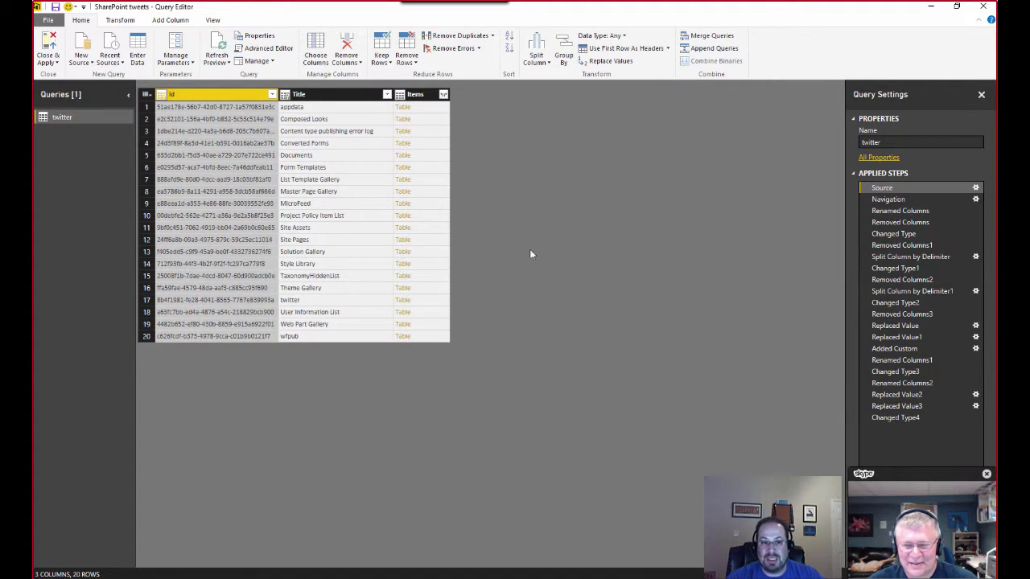
{"action": "left_click", "coordinate": [897, 205]}
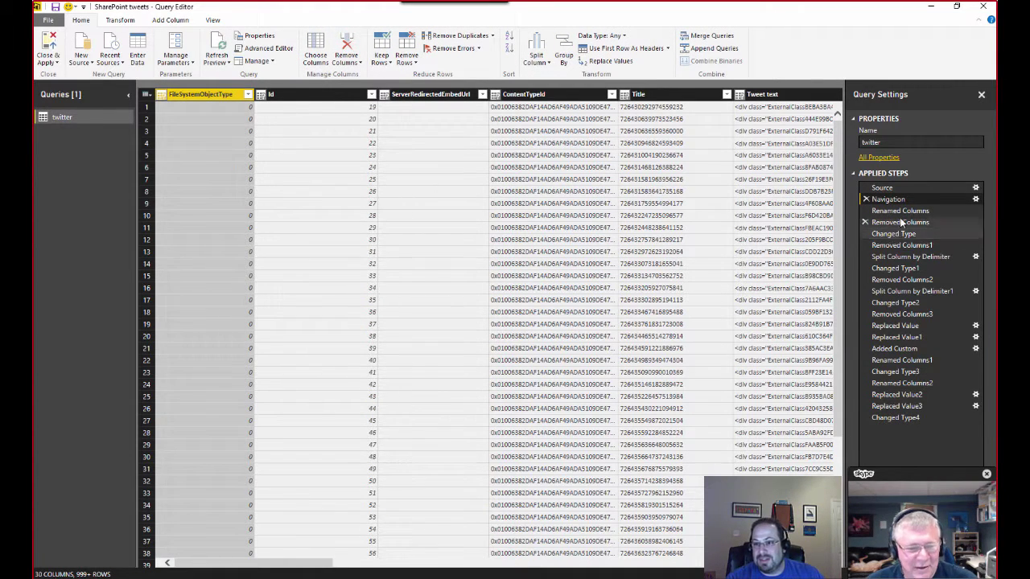
{"action": "left_click", "coordinate": [900, 211]}
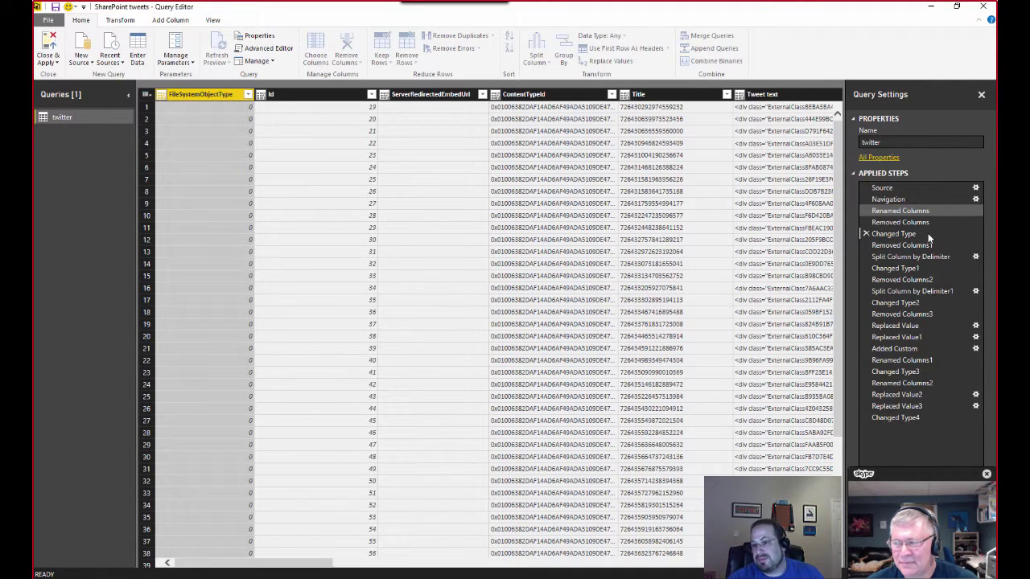
Compare raw HTML Tweet text at Changed Type with the cleaned Changed Type4 result, then close the editor.
{"action": "left_click", "coordinate": [910, 232]}
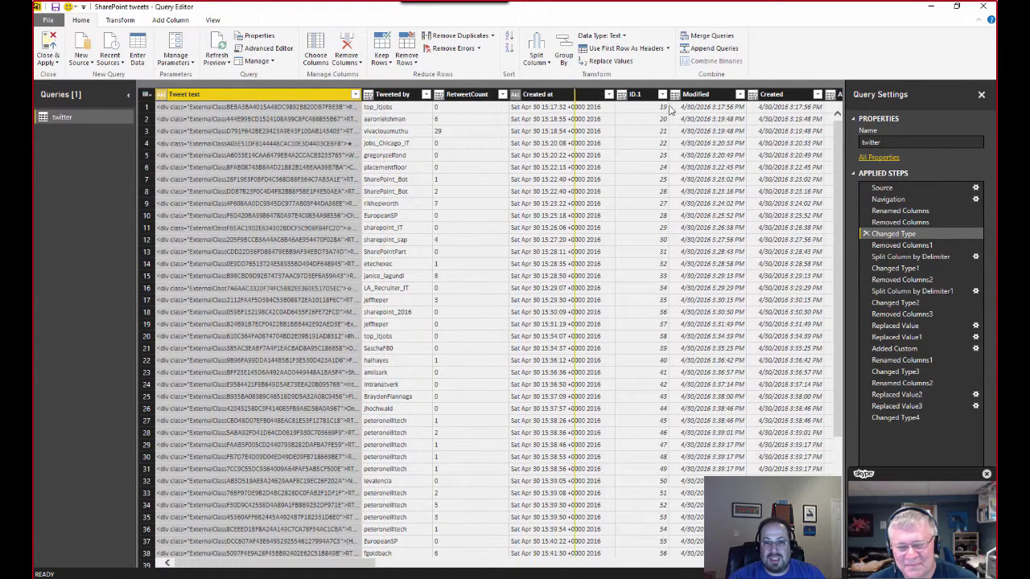
{"action": "left_click_drag", "start_coordinate": [797, 131], "coordinate": [742, 137]}
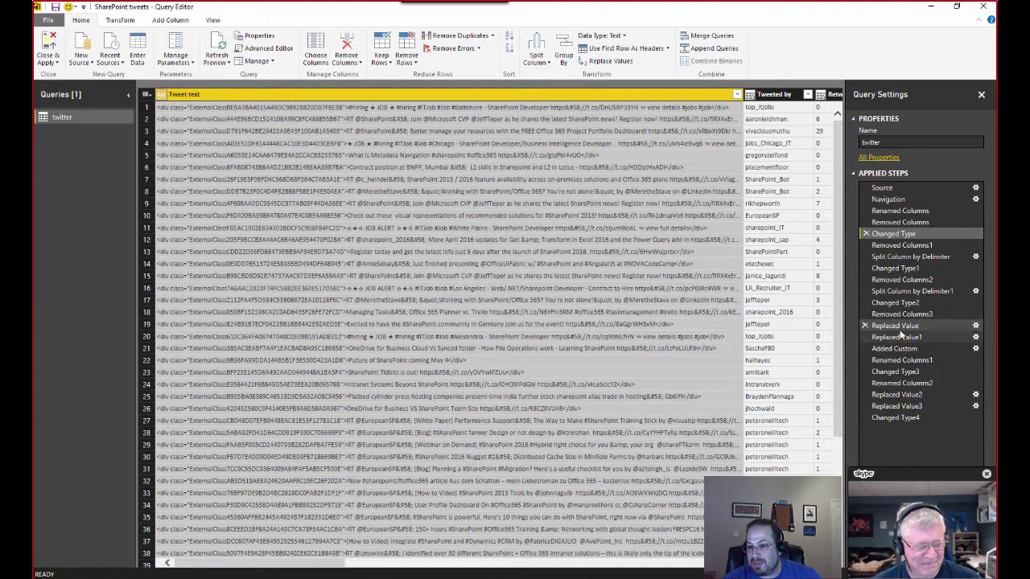
{"action": "left_click", "coordinate": [924, 422]}
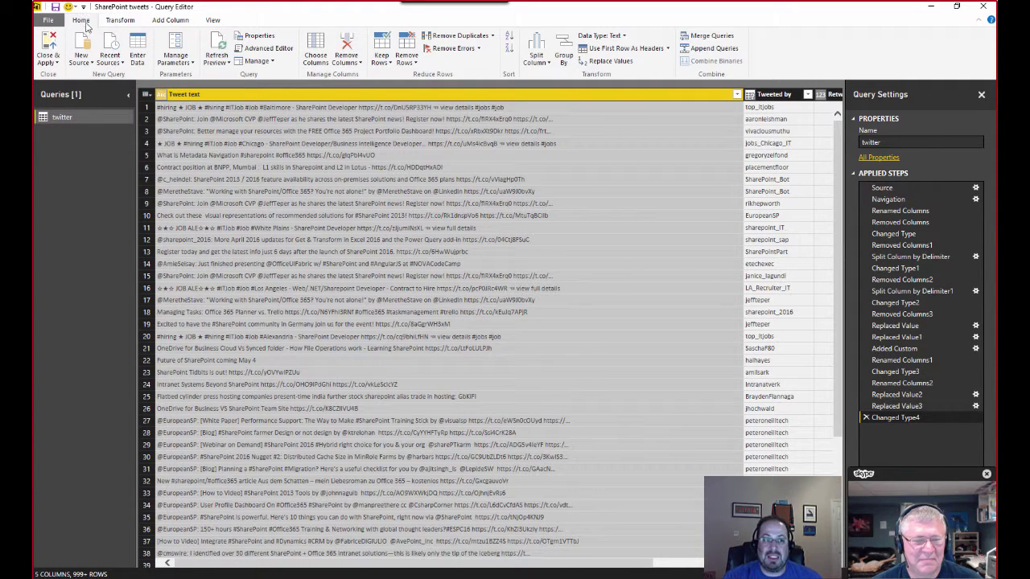
{"action": "left_click", "coordinate": [982, 7]}
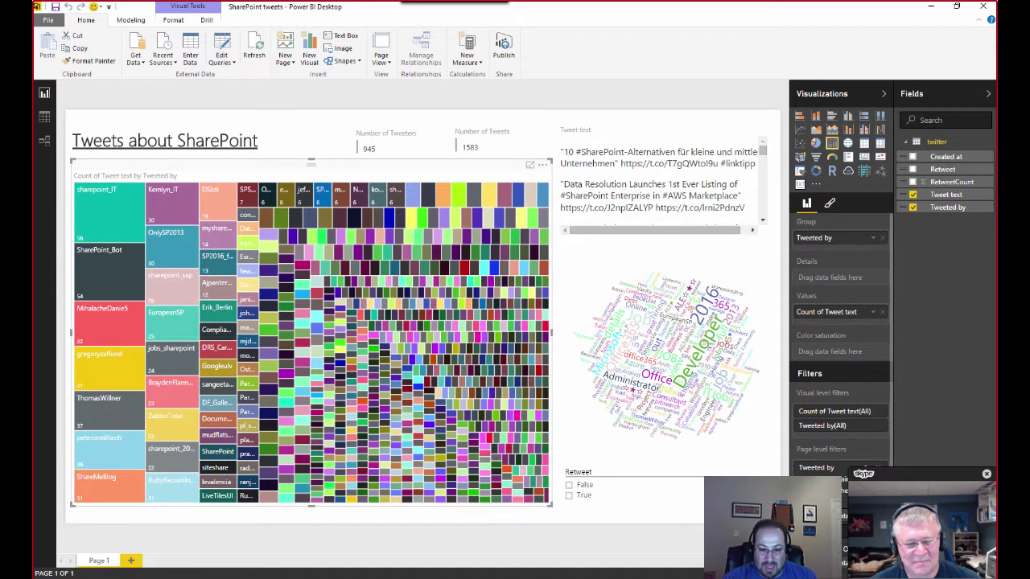
Re-run the SELECT TOP 1000 query on dbo.Twitter in SSMS, now returning 16 tweet rows.
{"action": "mouse_move", "coordinate": [469, 576]}
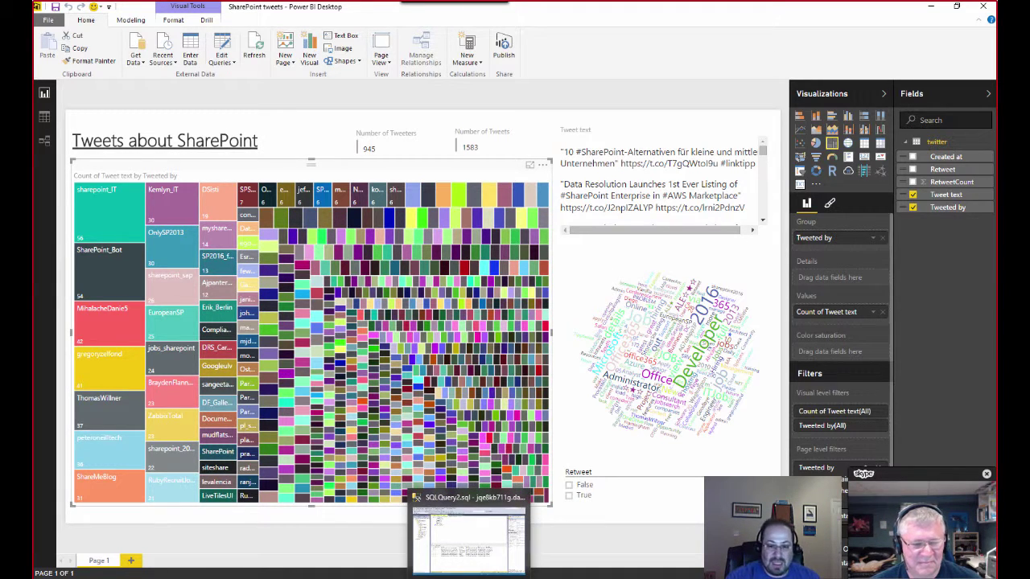
{"action": "left_click", "coordinate": [469, 536]}
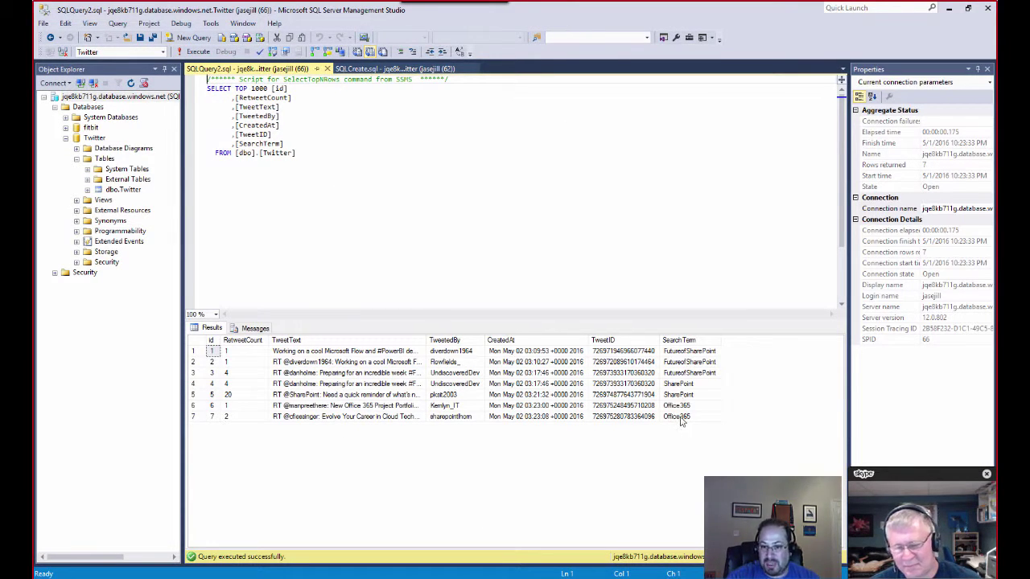
{"action": "left_click", "coordinate": [198, 51]}
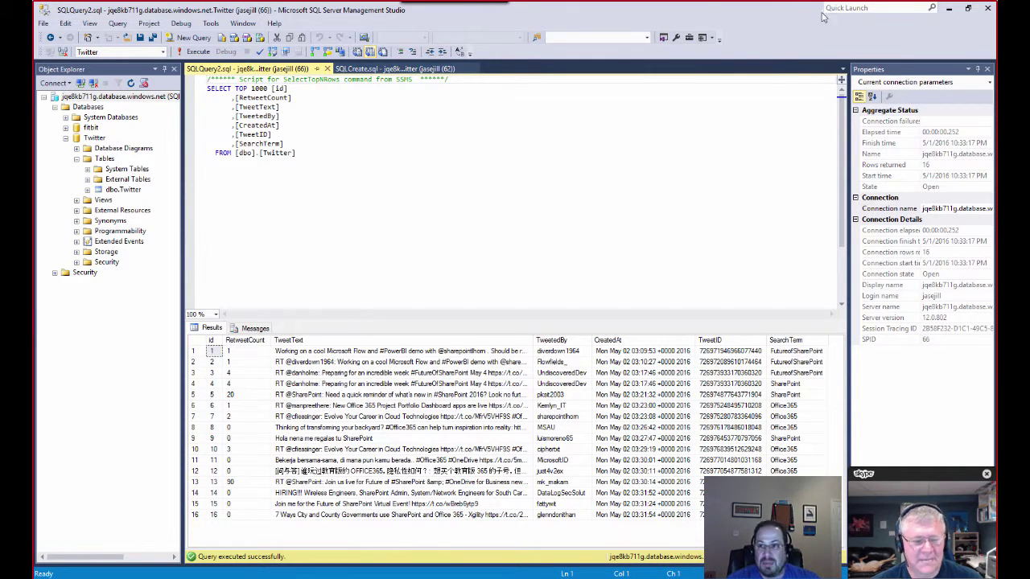
Minimize SSMS and Power BI Desktop to bring the Firefox Twitter dashboard forward.
{"action": "left_click", "coordinate": [949, 9]}
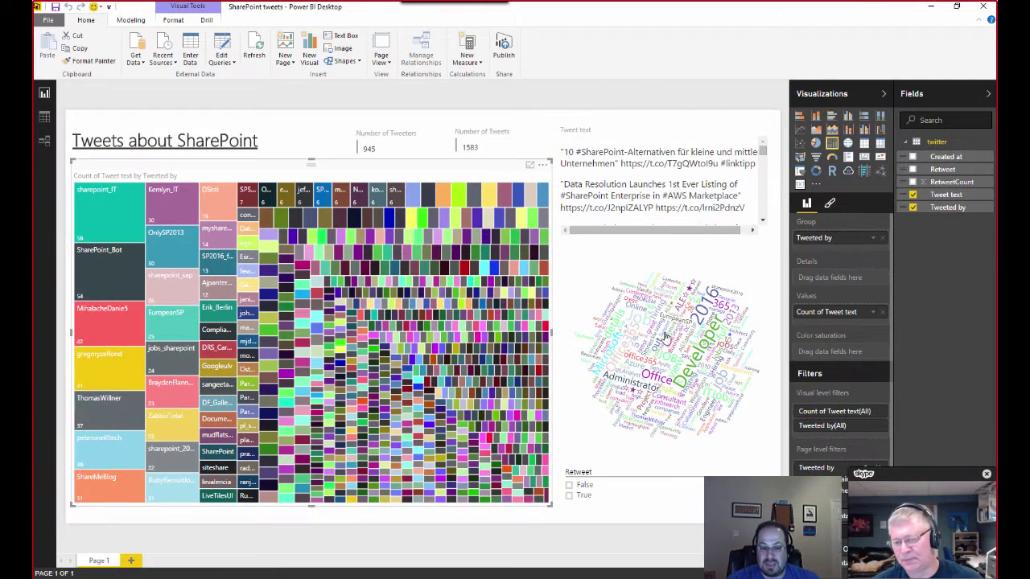
{"action": "left_click", "coordinate": [931, 6]}
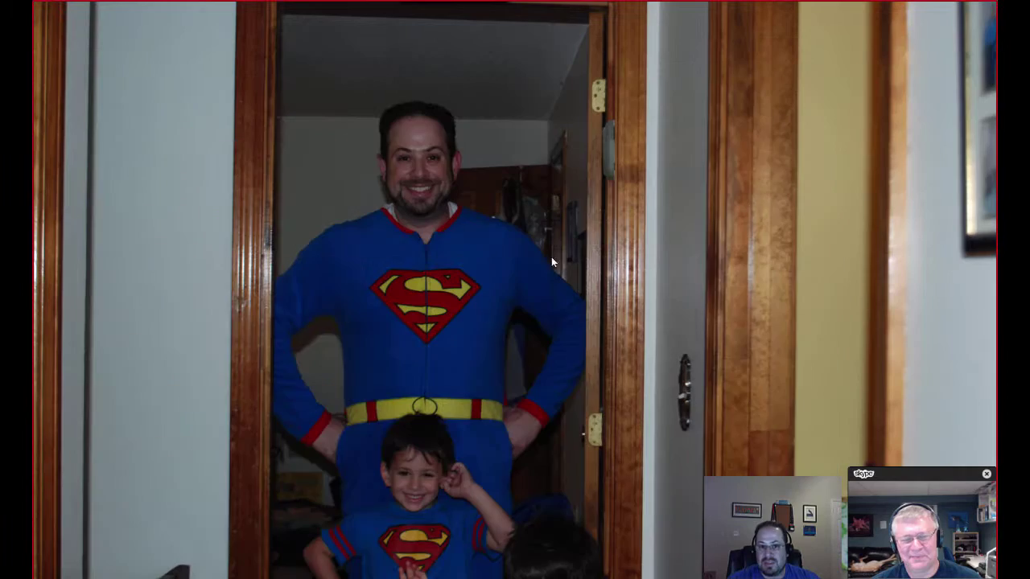
{"action": "mouse_move", "coordinate": [273, 576]}
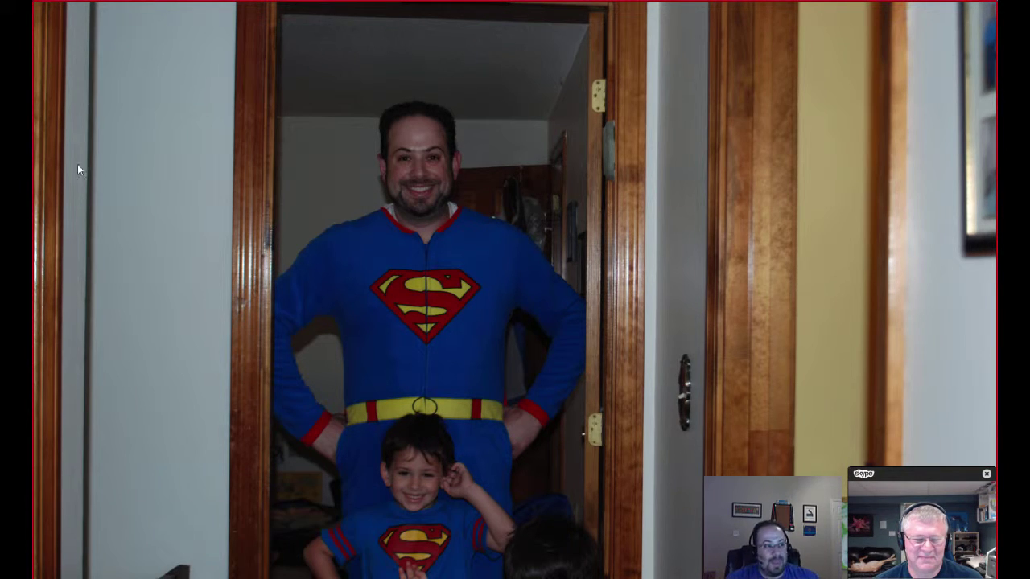
{"action": "key", "text": "alt+Tab"}
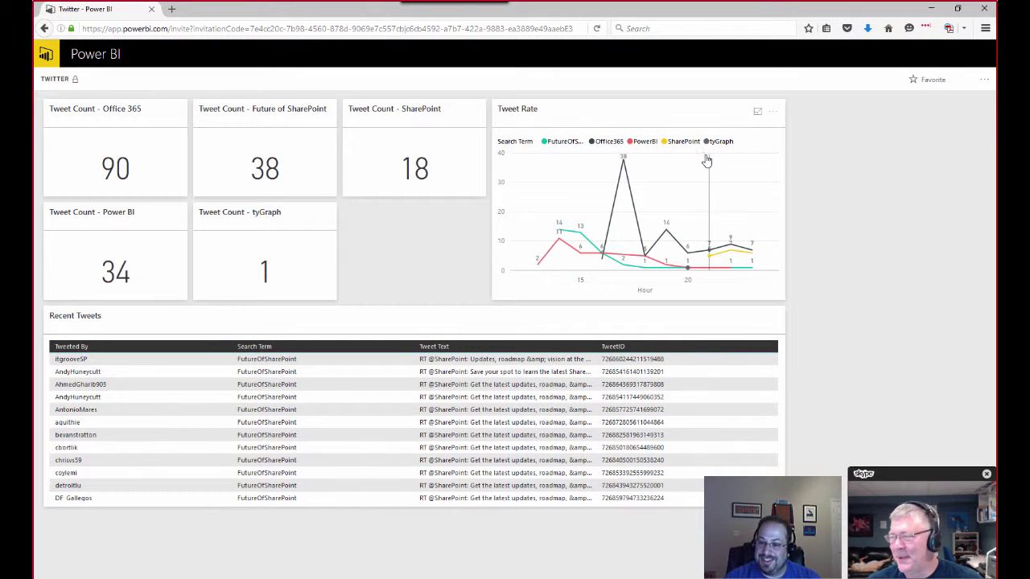
Open the Twitter Tracking report from the Tweet Count - SharePoint tile.
{"action": "mouse_move", "coordinate": [707, 160]}
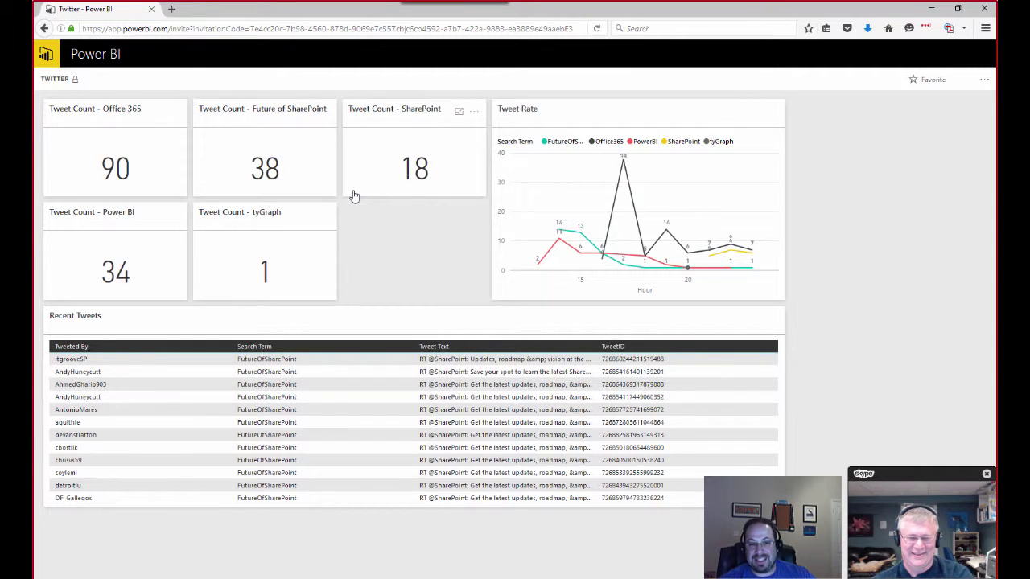
{"action": "left_click", "coordinate": [419, 174]}
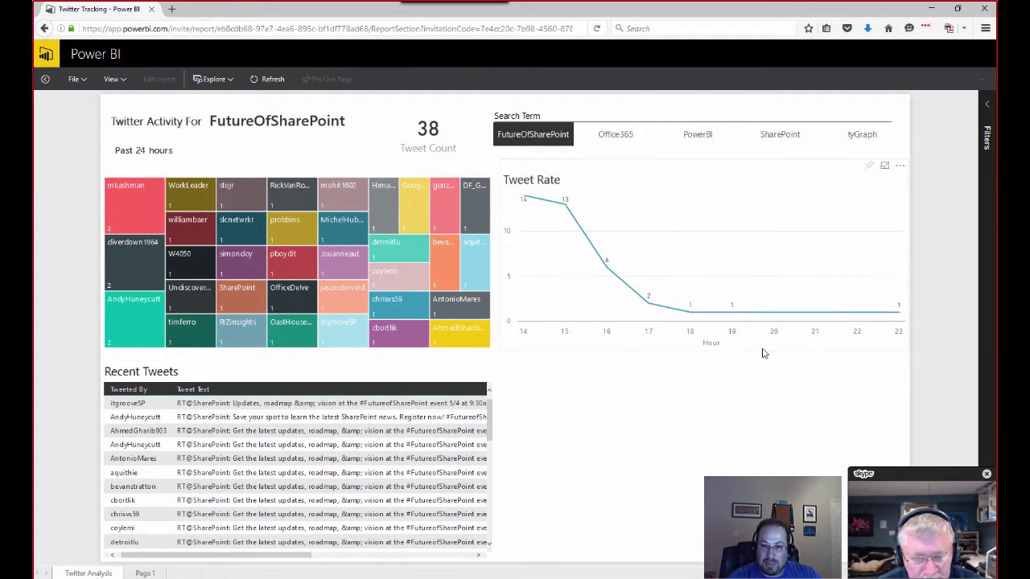
Filter the Twitter Tracking report to the Office365 search term and refresh its data.
{"action": "left_click", "coordinate": [789, 141]}
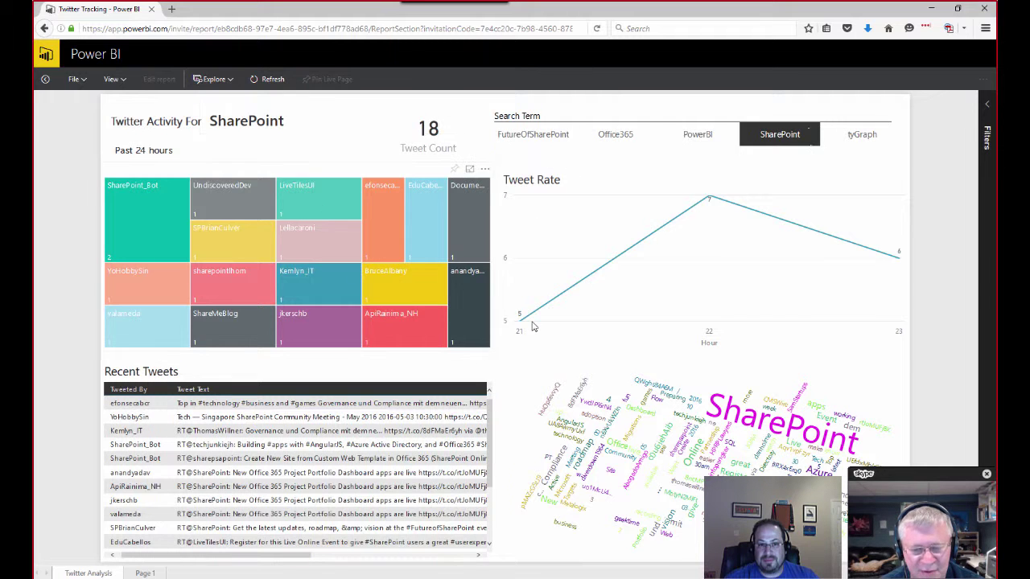
{"action": "mouse_move", "coordinate": [834, 298]}
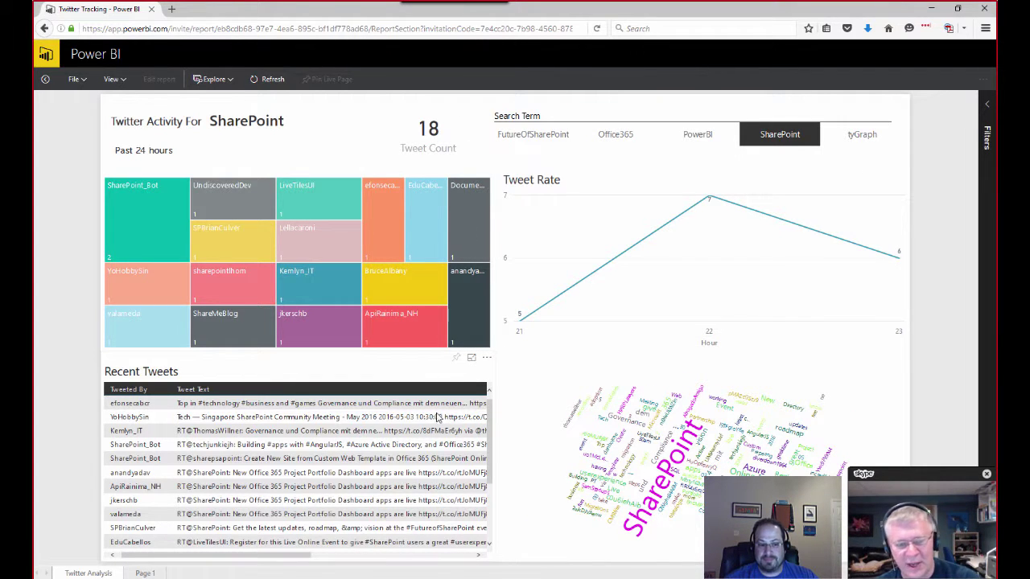
{"action": "left_click", "coordinate": [634, 144]}
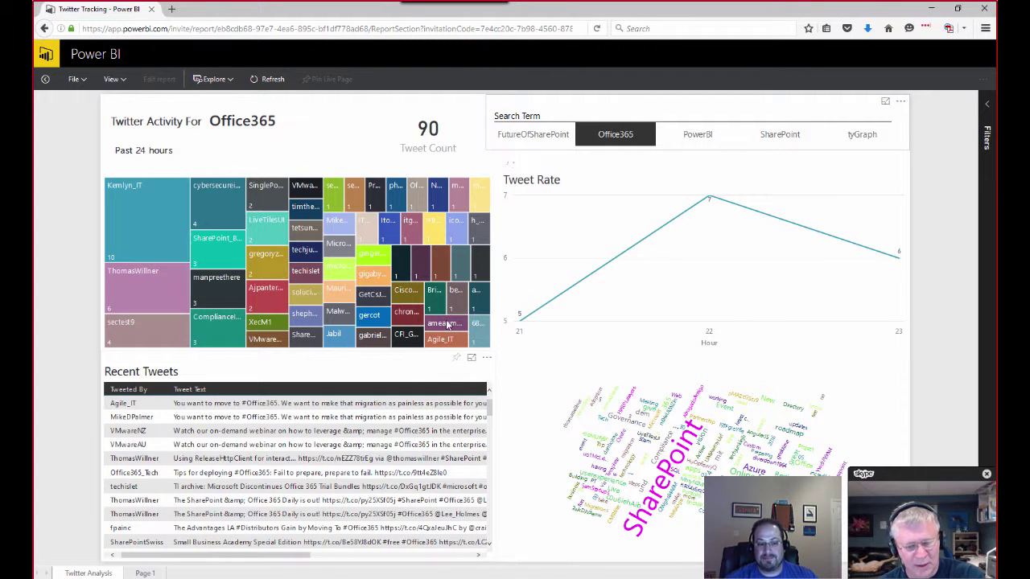
{"action": "left_click", "coordinate": [259, 81]}
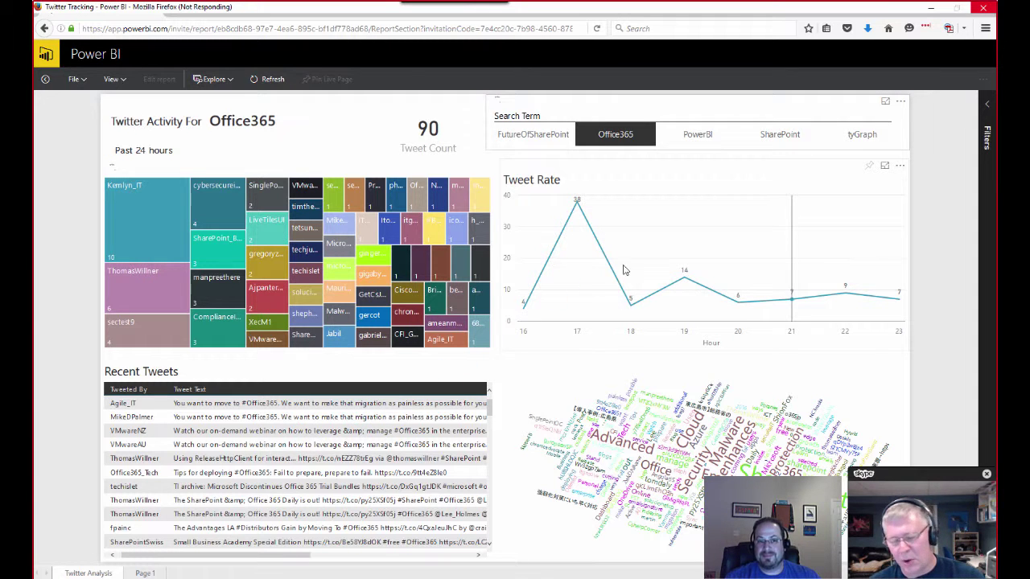
{"action": "mouse_move", "coordinate": [602, 289]}
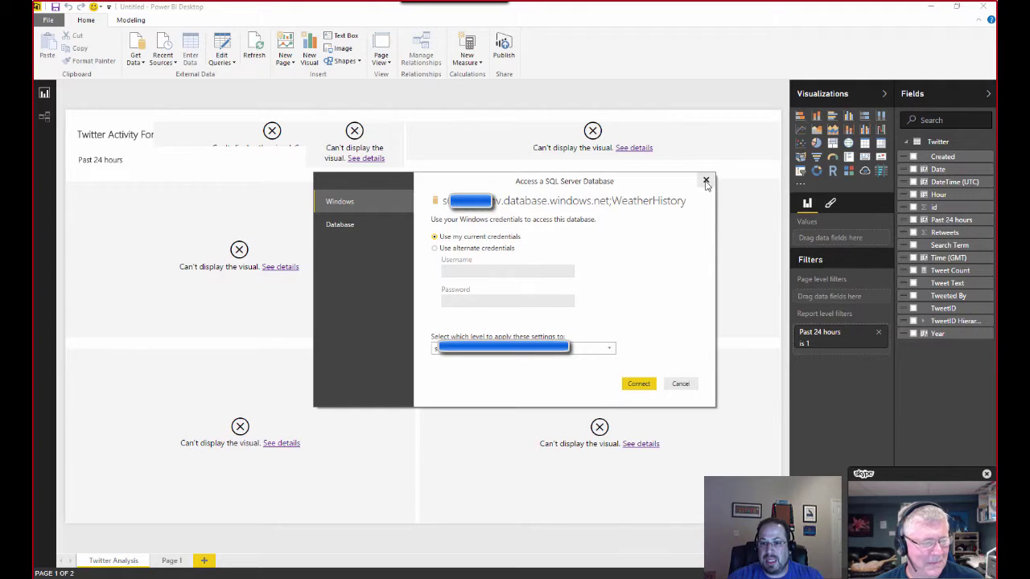
Dismiss the SQL Server credentials prompt and the missing-credentials refresh error.
{"action": "left_click", "coordinate": [706, 181]}
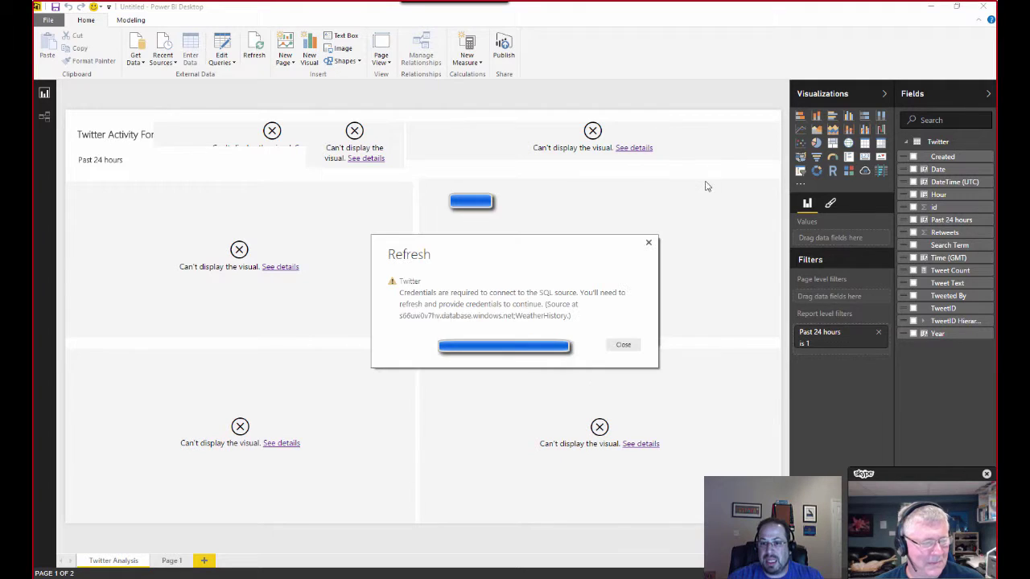
{"action": "left_click", "coordinate": [623, 345]}
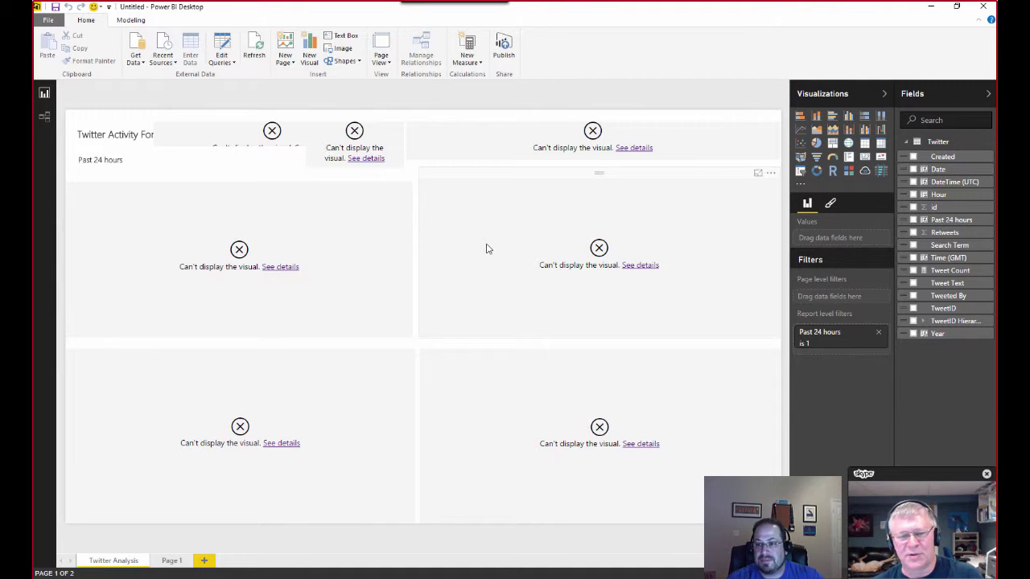
Open the SQL Server source settings of the Twitter query's Source step in Query Editor.
{"action": "left_click", "coordinate": [224, 46]}
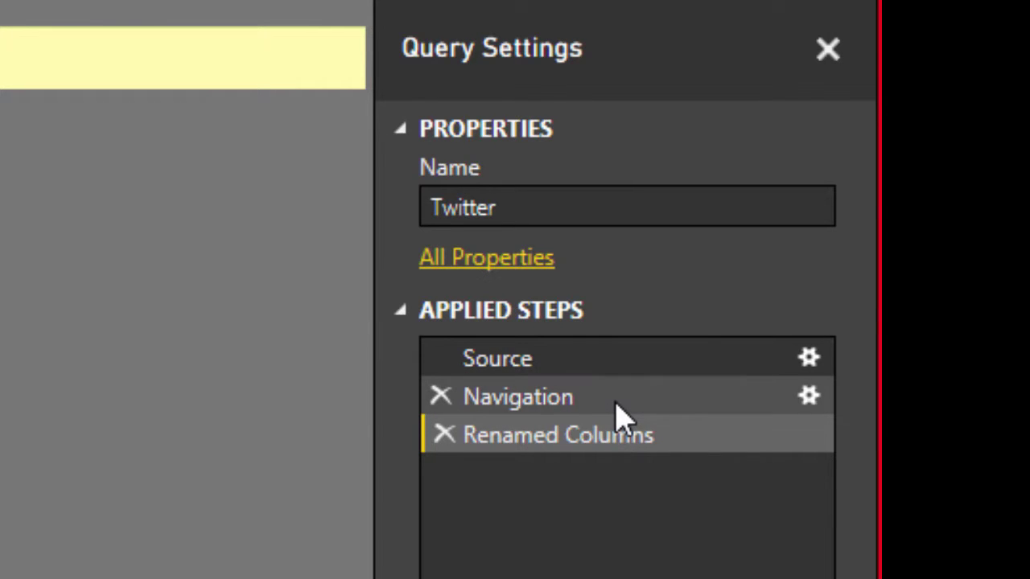
{"action": "left_click", "coordinate": [644, 368]}
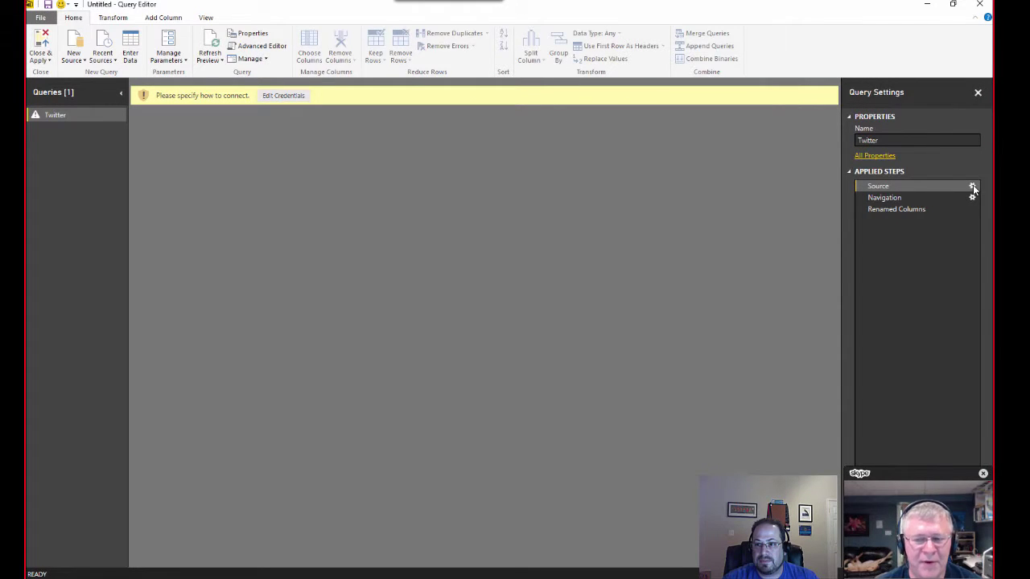
{"action": "left_click", "coordinate": [973, 186]}
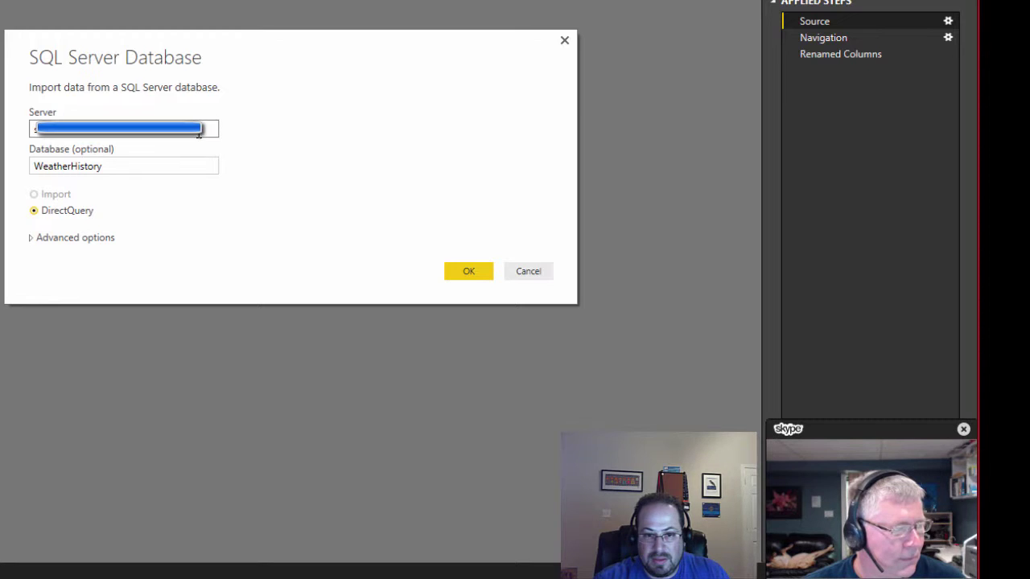
Paste the correct server address and change the database from WeatherHistory to Twitter.
{"action": "type", "text": "jqe8kb711g.database.windows.net"}
{"action": "double_click", "coordinate": [121, 165]}
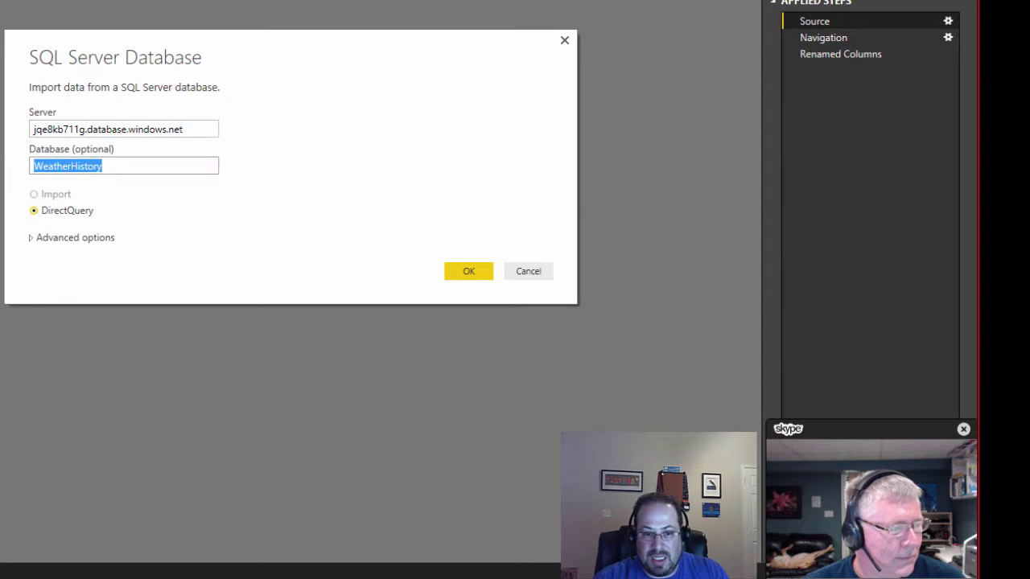
{"action": "type", "text": "Twitter"}
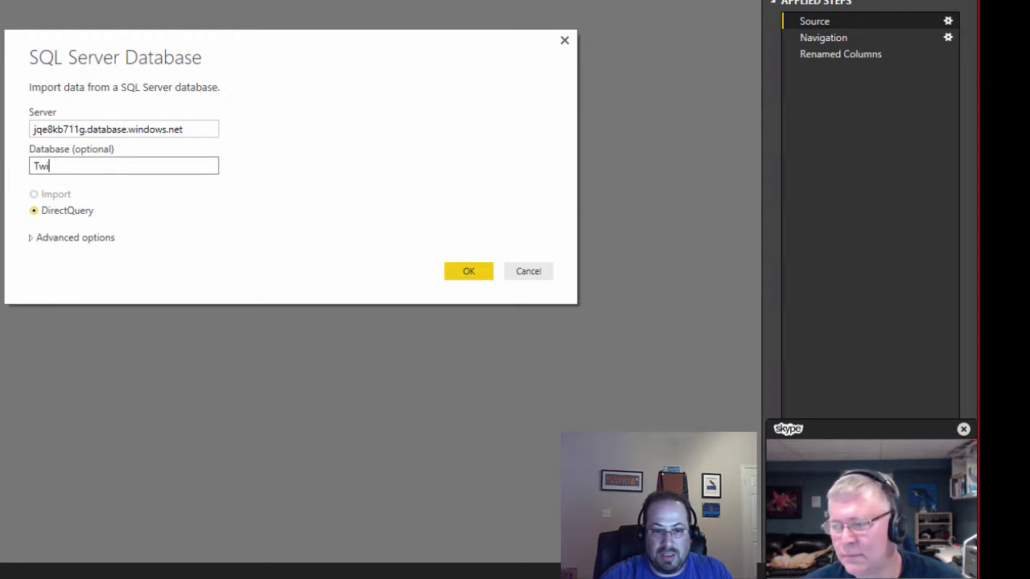
{"action": "left_click", "coordinate": [33, 240]}
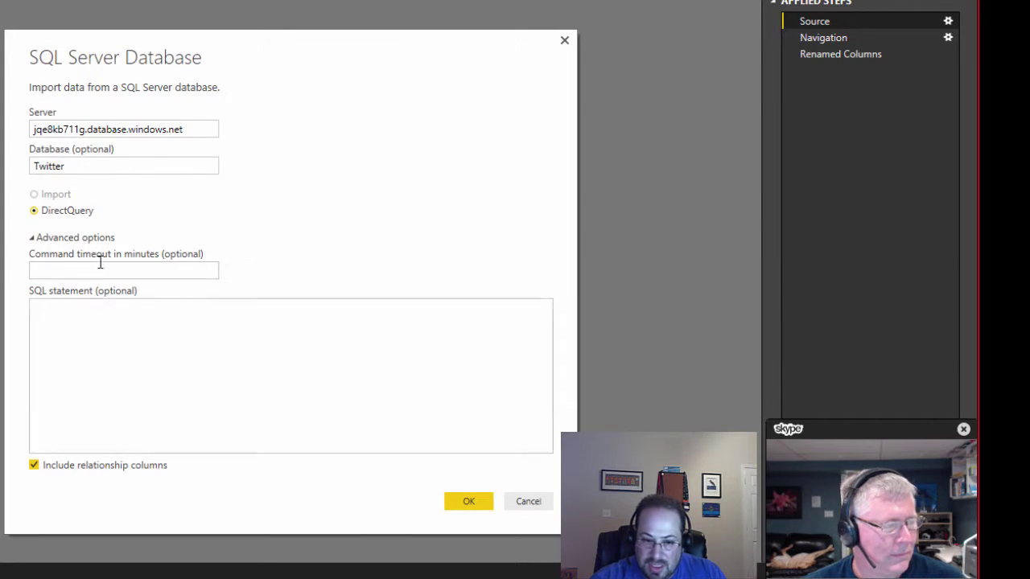
{"action": "left_click", "coordinate": [34, 242]}
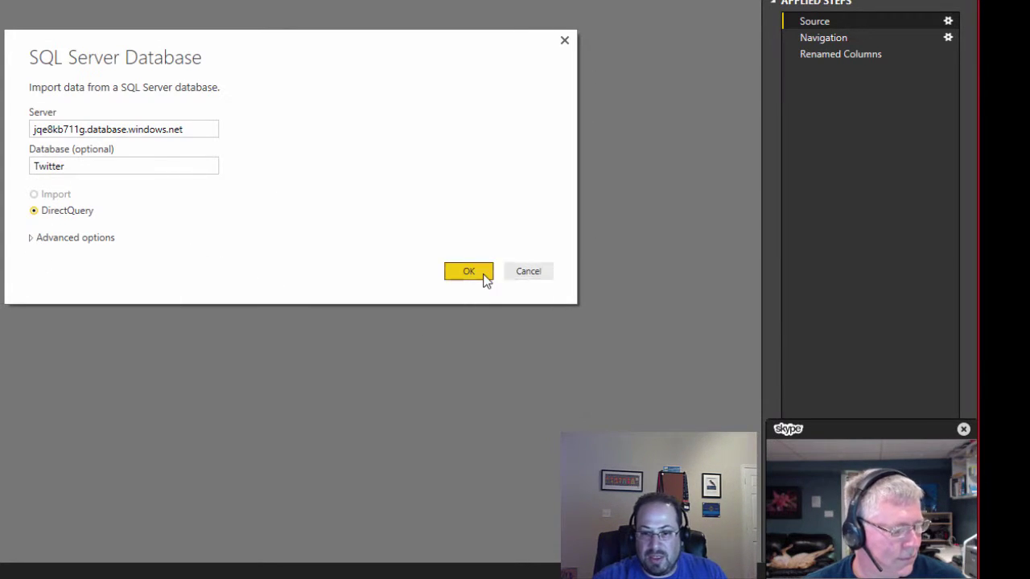
Confirm the new server settings and try connecting with alternate Windows credentials, entering a username and password.
{"action": "left_click", "coordinate": [486, 275]}
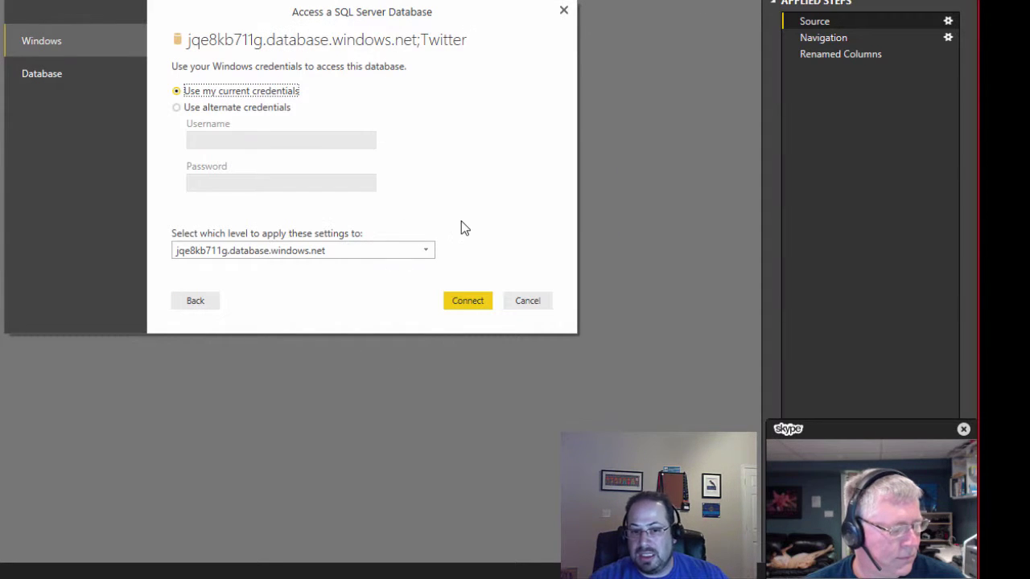
{"action": "left_click", "coordinate": [244, 112]}
{"action": "left_click", "coordinate": [249, 142]}
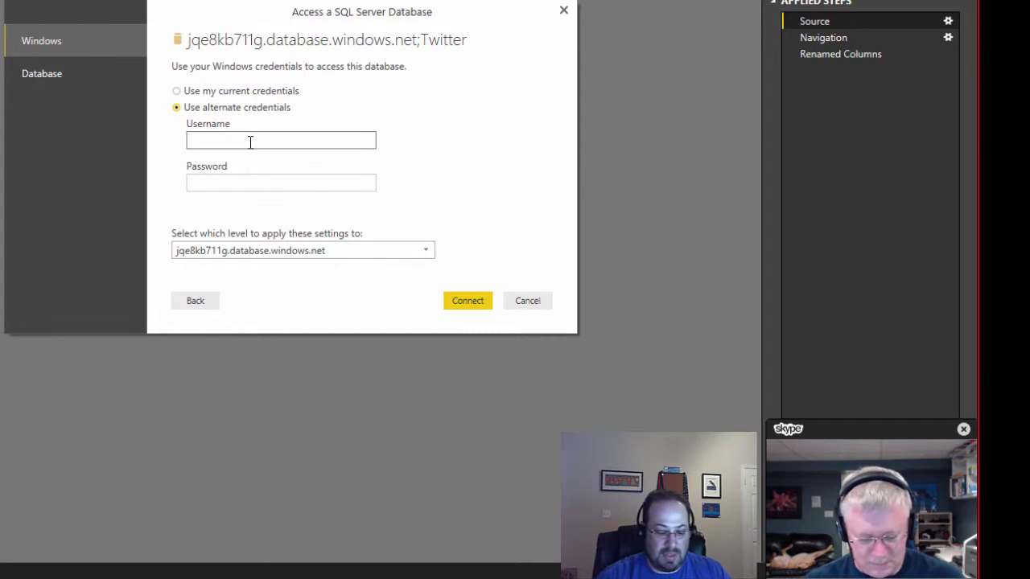
{"action": "type", "text": "jasejill"}
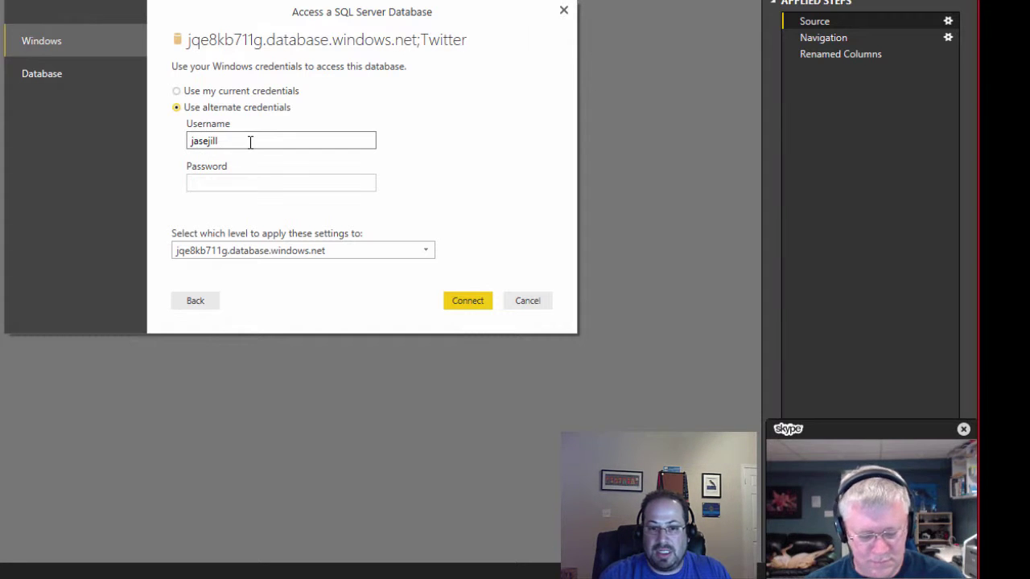
{"action": "key", "text": "Tab"}
{"action": "type", "text": "•••••••••"}
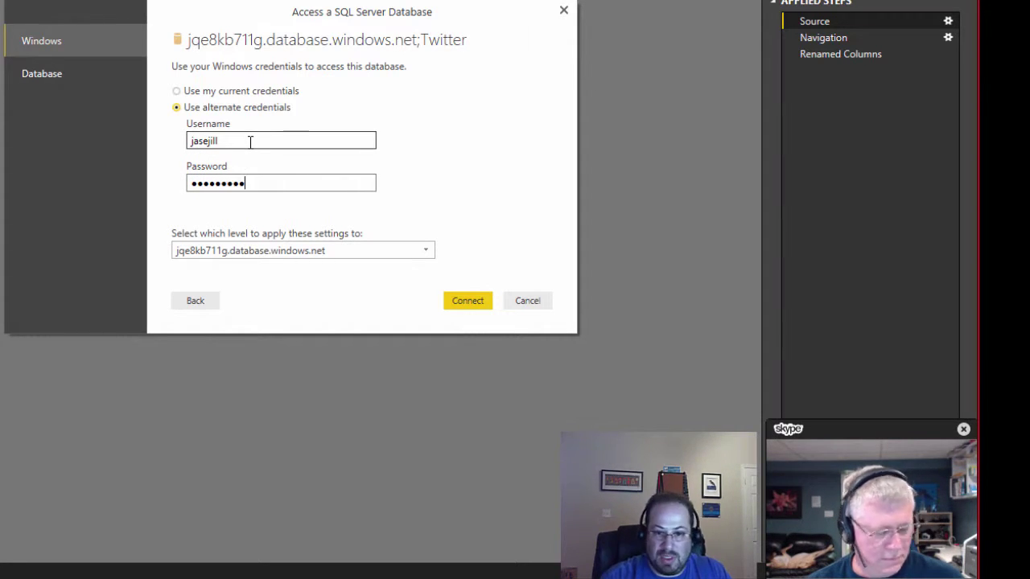
{"action": "left_click", "coordinate": [466, 301]}
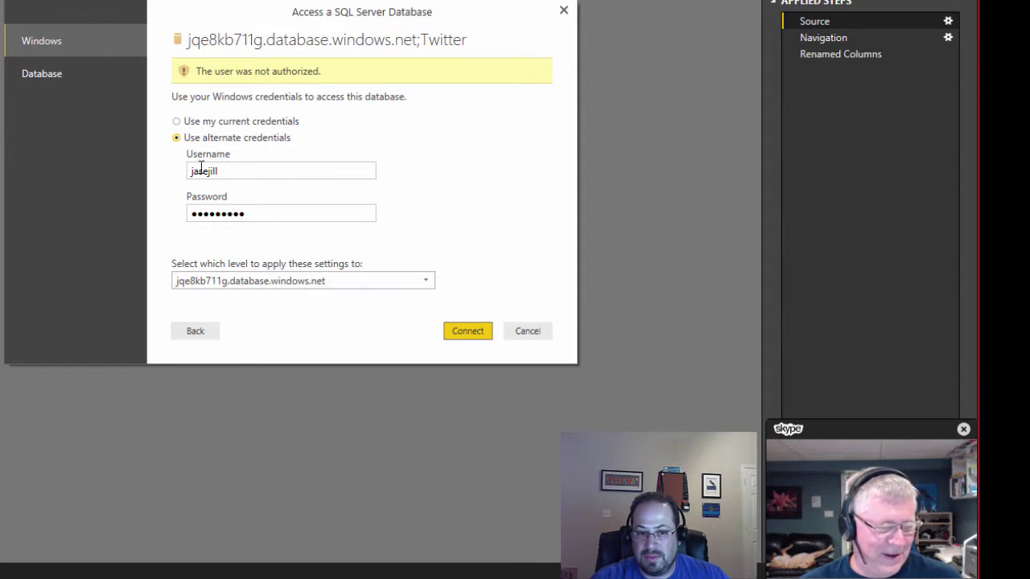
Switch to Database sign-in, enter the database username and password, and connect.
{"action": "left_click", "coordinate": [56, 85]}
{"action": "left_click", "coordinate": [221, 86]}
{"action": "left_click", "coordinate": [66, 45]}
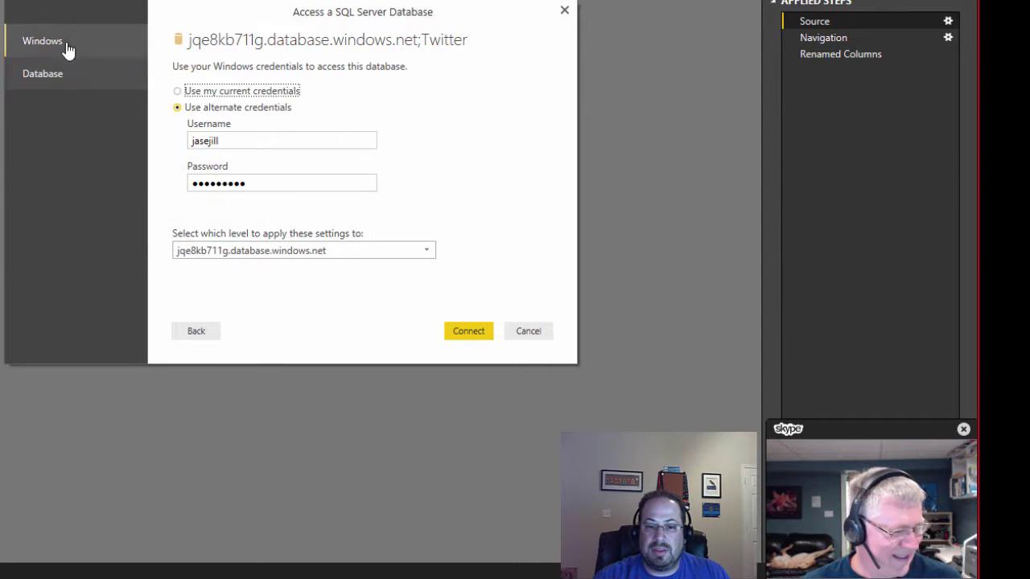
{"action": "left_click", "coordinate": [67, 75]}
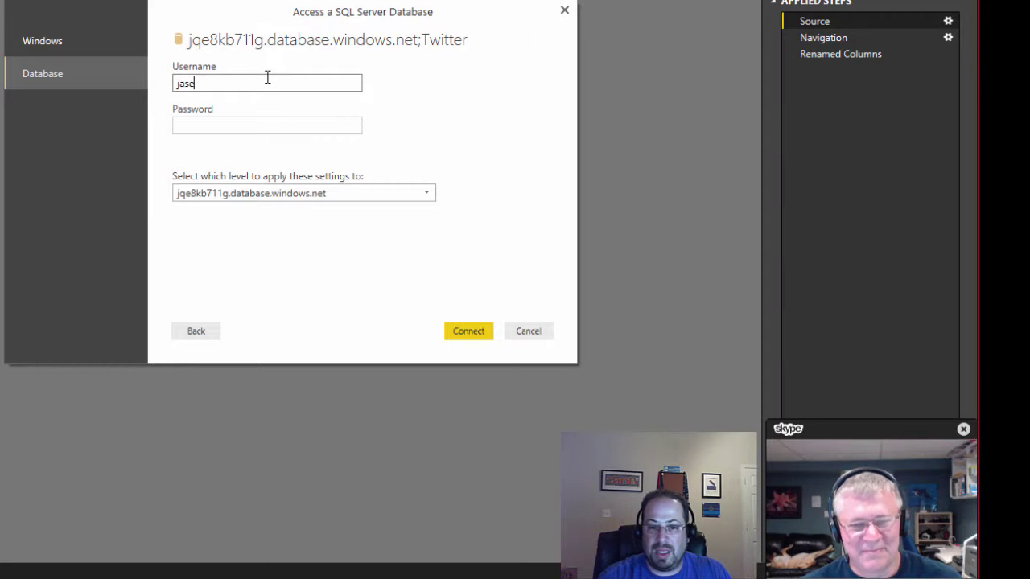
{"action": "type", "text": "jasejill"}
{"action": "key", "text": "Tab"}
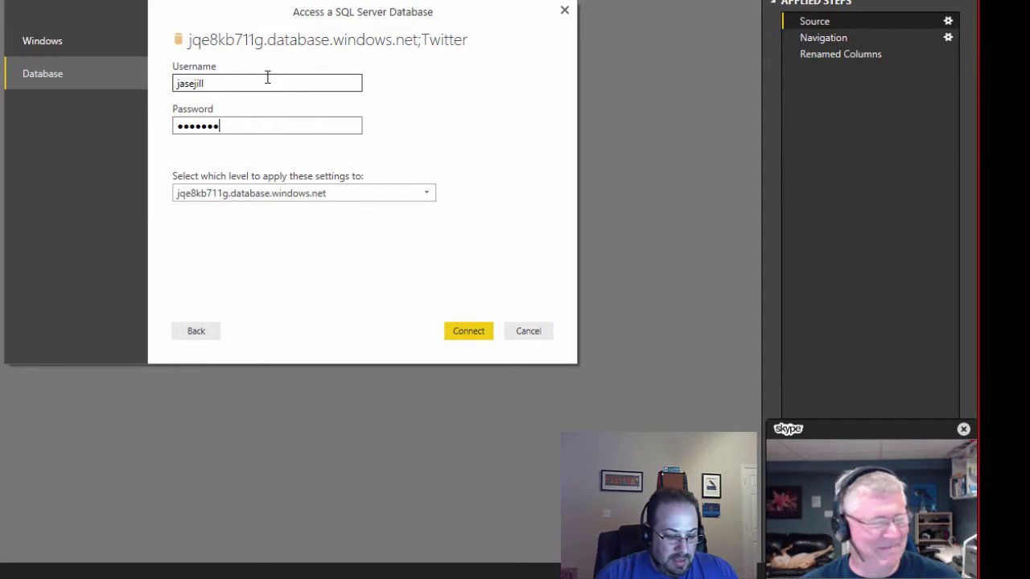
{"action": "left_click", "coordinate": [470, 332]}
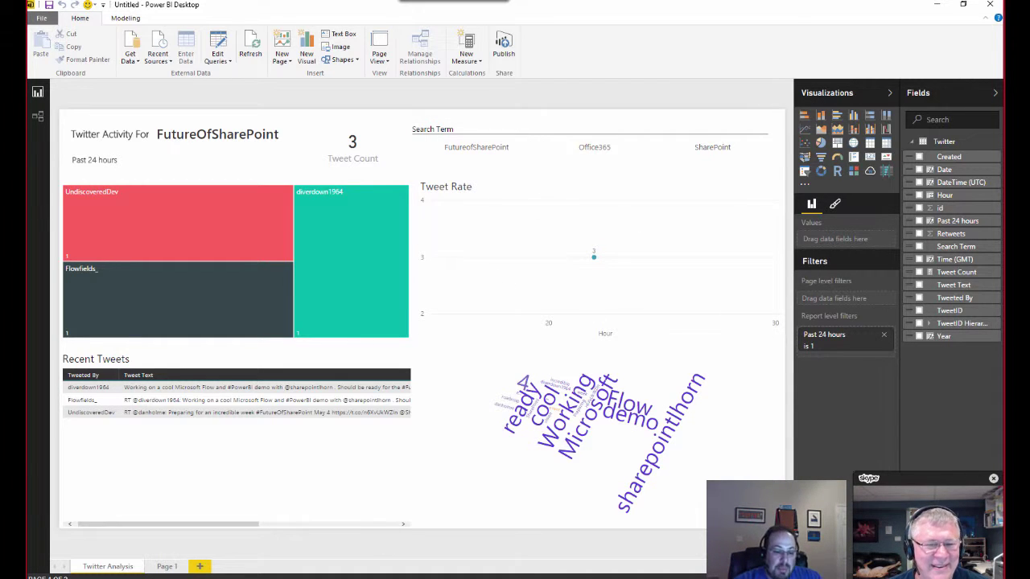
{"action": "mouse_move", "coordinate": [278, 576]}
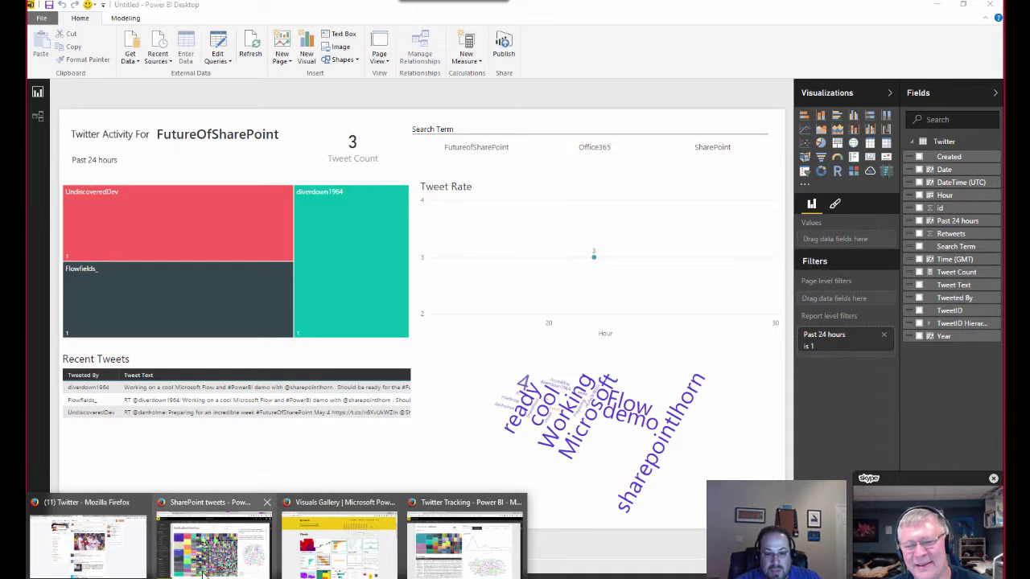
{"action": "left_click", "coordinate": [512, 552]}
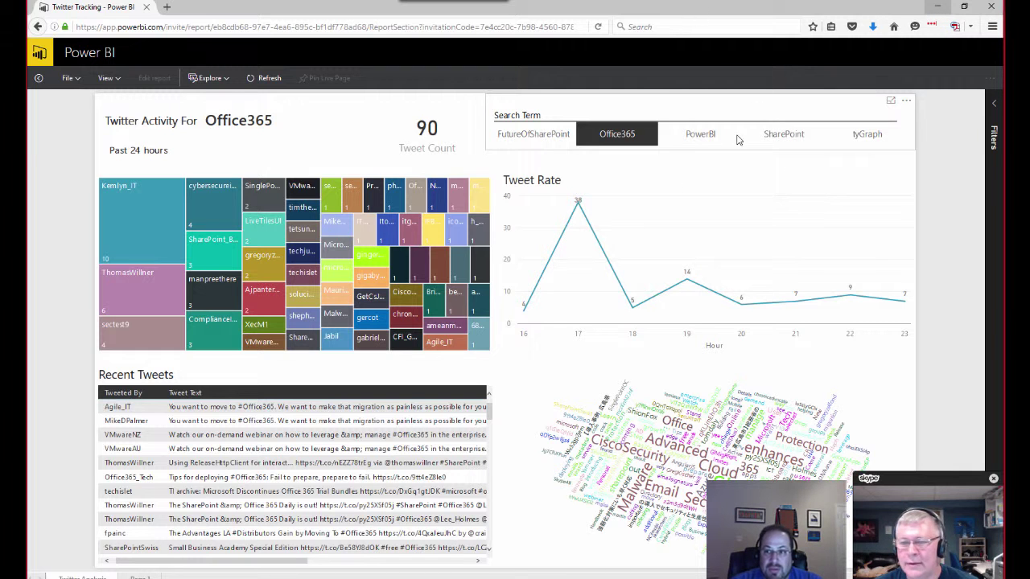
{"action": "key", "text": "alt+Tab"}
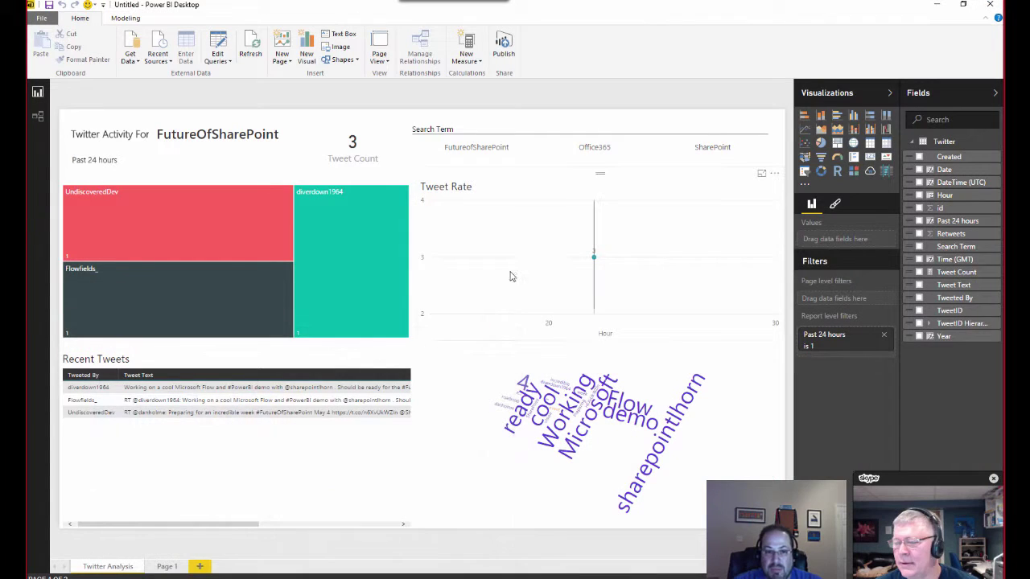
Filter the Search Term slicer through FutureofSharePoint, then Office365, ending on SharePoint.
{"action": "left_click", "coordinate": [494, 148]}
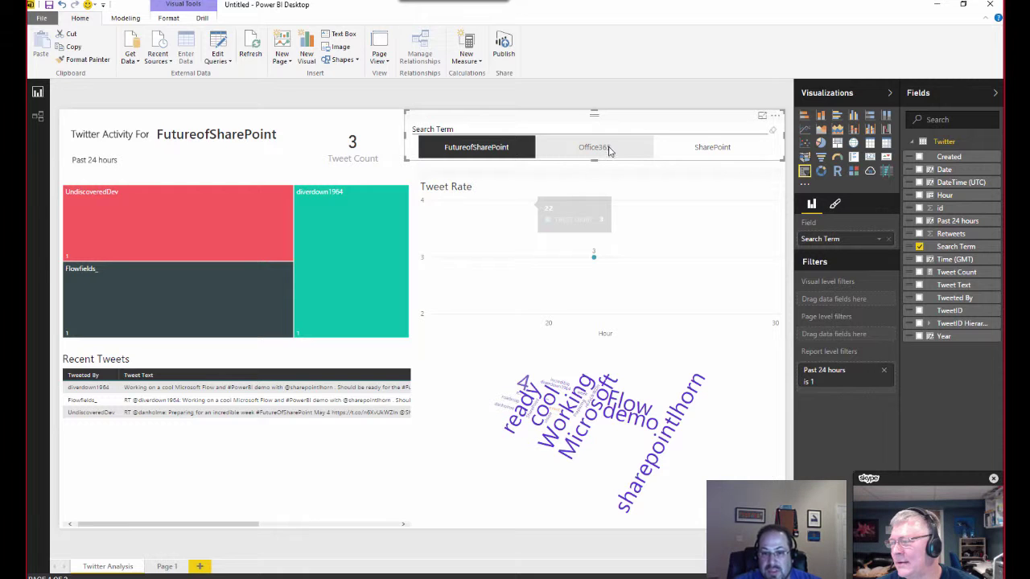
{"action": "left_click", "coordinate": [610, 151]}
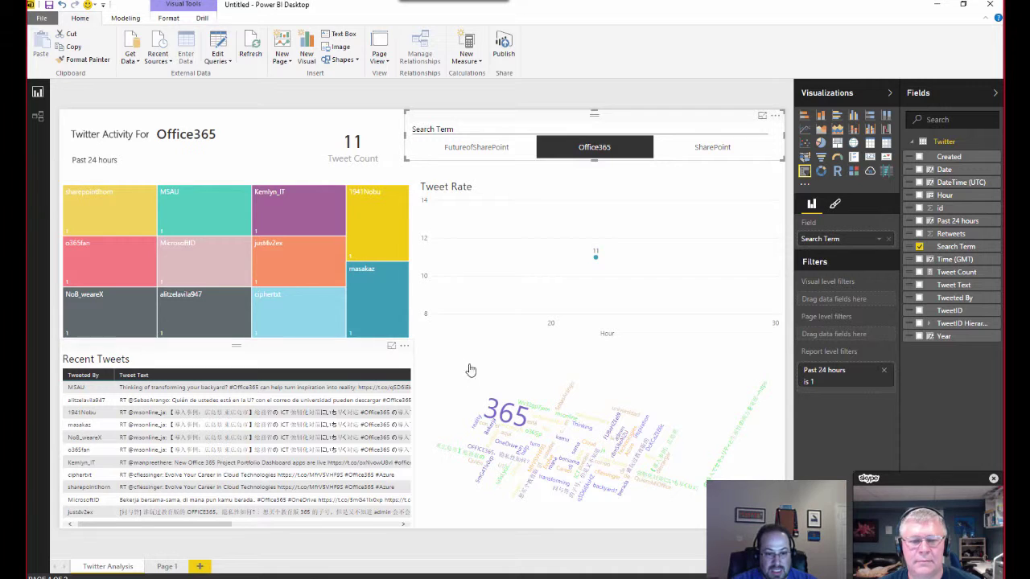
{"action": "left_click", "coordinate": [712, 155]}
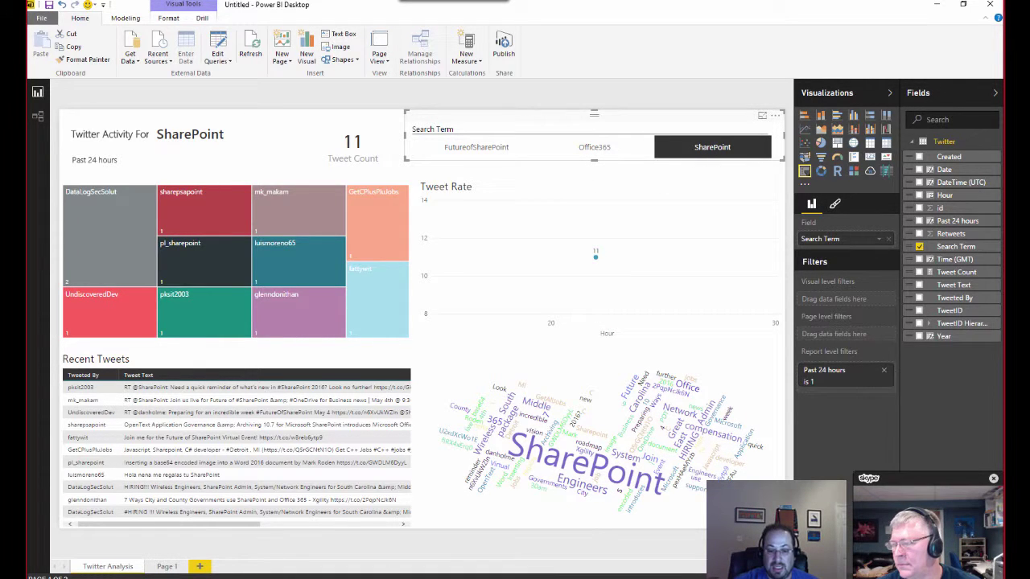
{"action": "key", "text": "alt+Tab"}
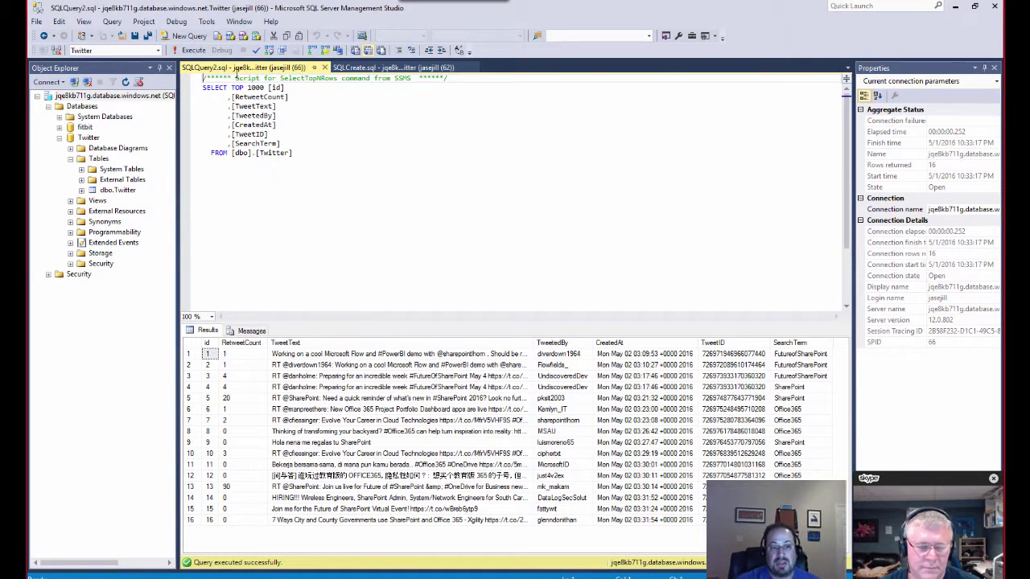
Re-run the SELECT TOP 1000 Twitter query, review the 25 returned tweets, and minimize SSMS.
{"action": "left_click", "coordinate": [194, 50]}
{"action": "scroll", "coordinate": [409, 477], "scroll_direction": "down", "scroll_amount": 3}
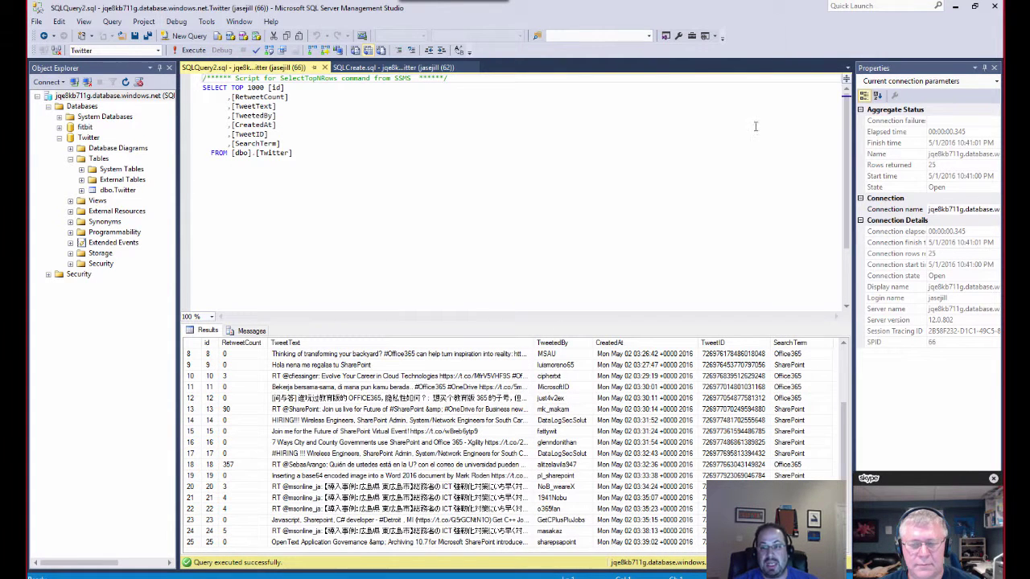
{"action": "left_click", "coordinate": [955, 6]}
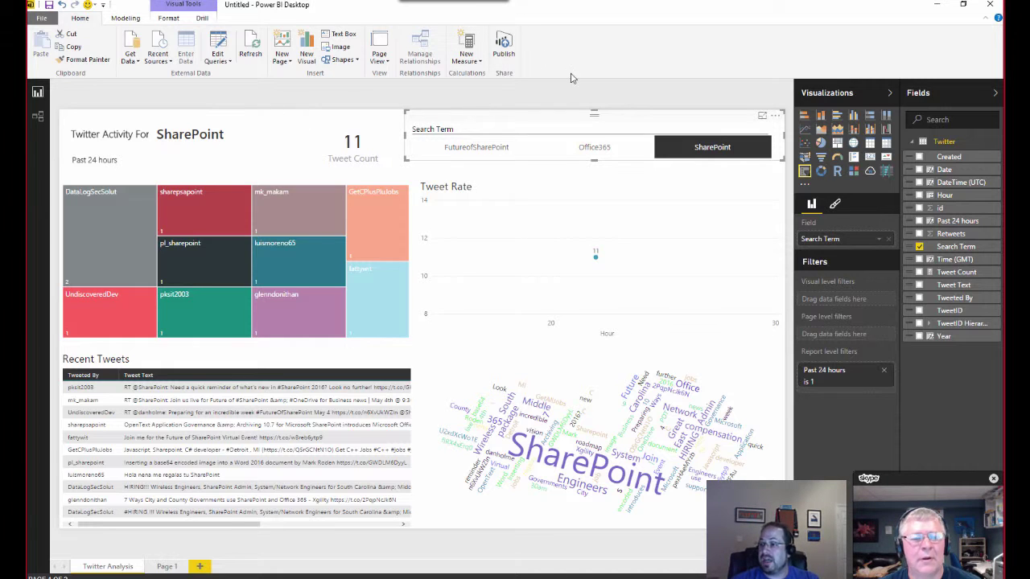
Start File > Save As for the Twitter report and move the save dialog aside.
{"action": "left_click", "coordinate": [42, 17]}
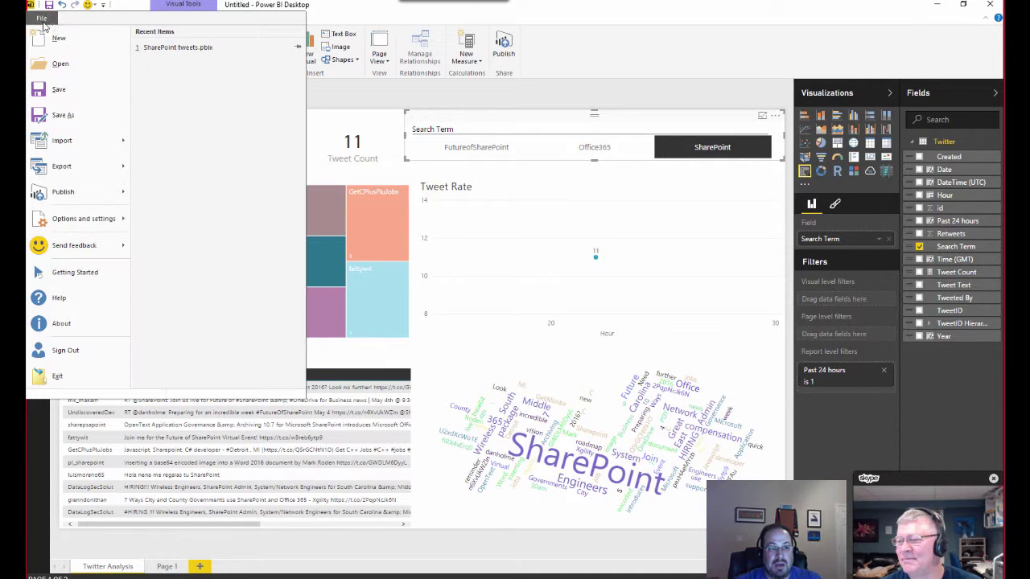
{"action": "left_click", "coordinate": [63, 115]}
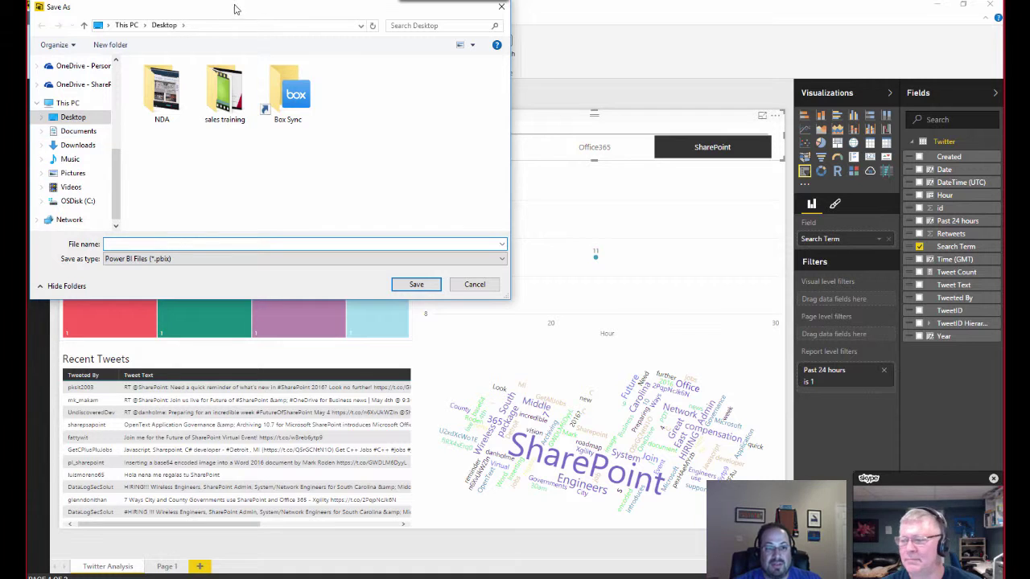
{"action": "left_click_drag", "start_coordinate": [236, 10], "coordinate": [0, 32]}
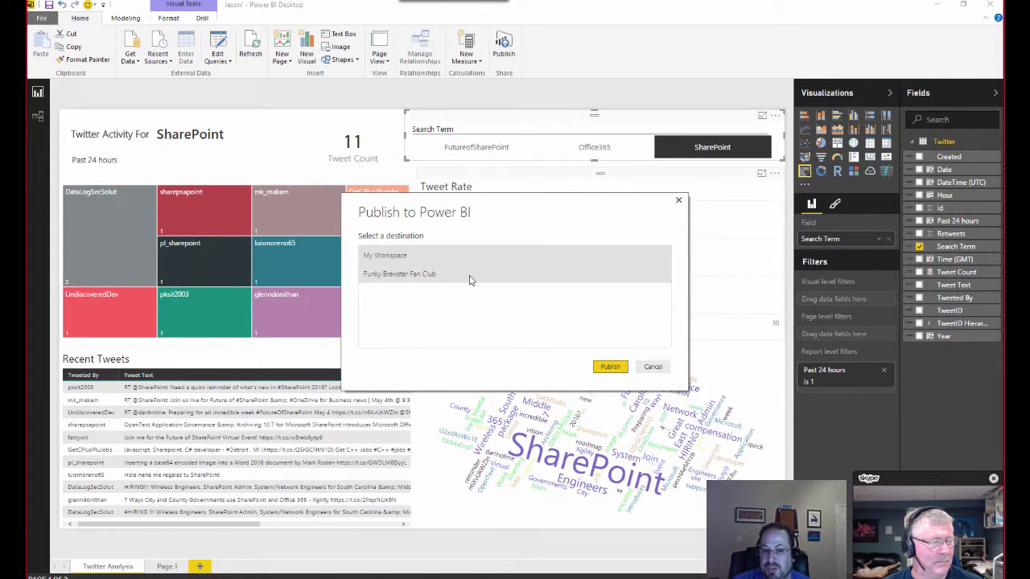
Publish the report to My Workspace.
{"action": "left_click", "coordinate": [610, 367]}
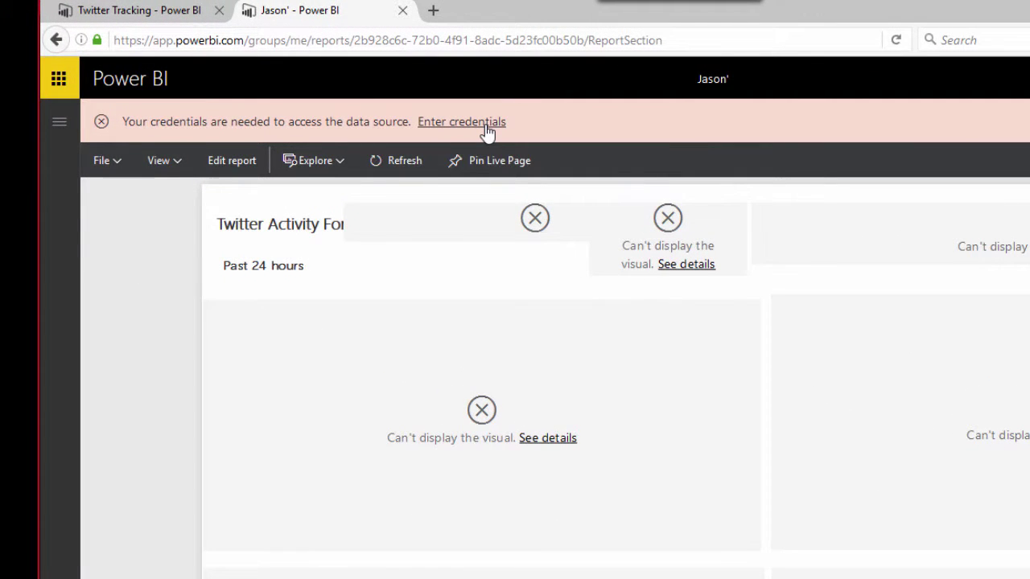
Edit the twitter data source credentials with Basic authentication, entering the database username and password.
{"action": "left_click", "coordinate": [487, 128]}
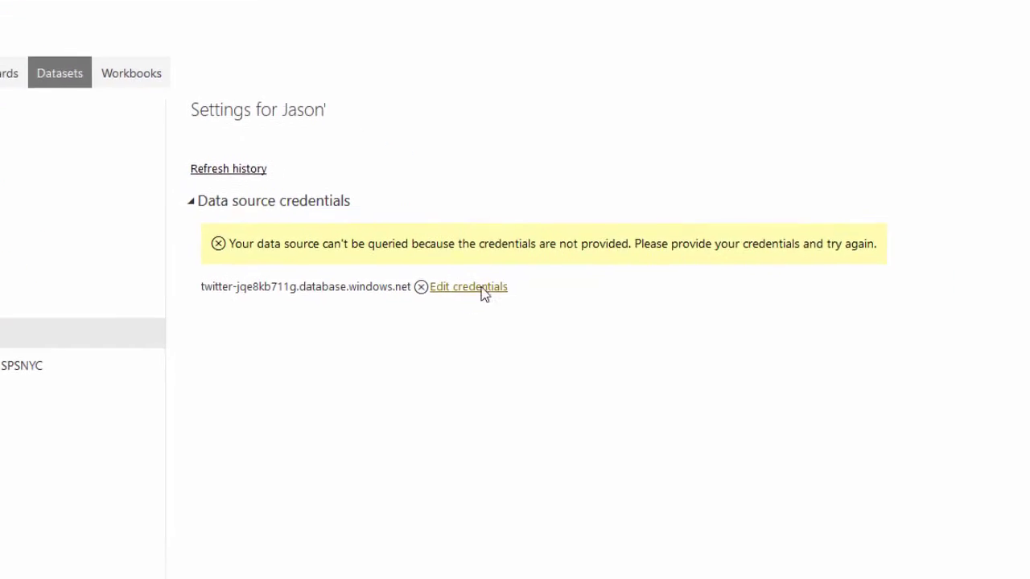
{"action": "left_click", "coordinate": [680, 390]}
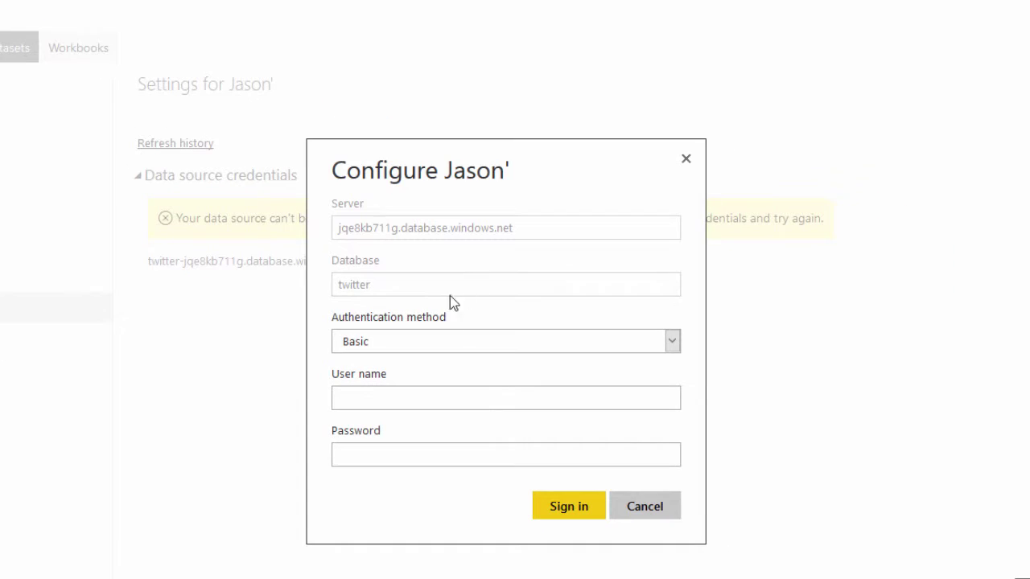
{"action": "left_click", "coordinate": [466, 341]}
{"action": "left_click", "coordinate": [462, 361]}
{"action": "left_click", "coordinate": [440, 398]}
{"action": "type", "text": "jasejill"}
{"action": "key", "text": "Tab"}
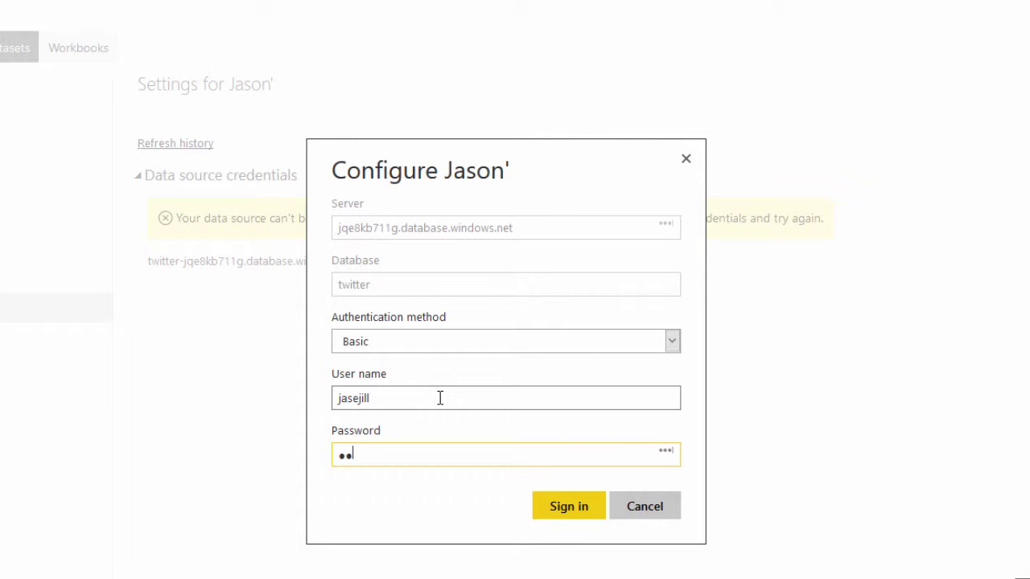
{"action": "type", "text": "••••••••"}
{"action": "left_click", "coordinate": [580, 515]}
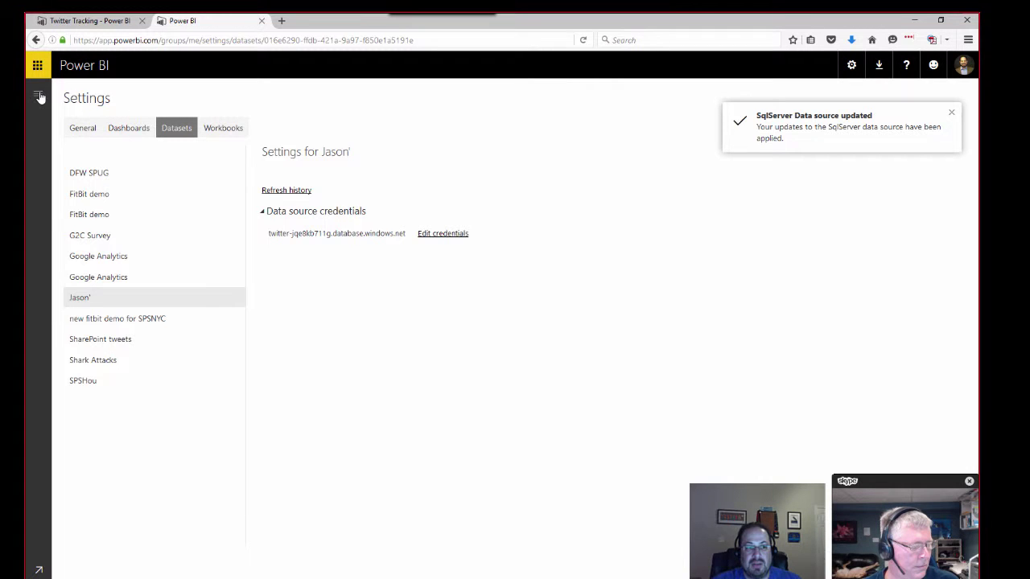
Bring up the options menu for the newly published report in the navigation pane.
{"action": "left_click", "coordinate": [38, 96]}
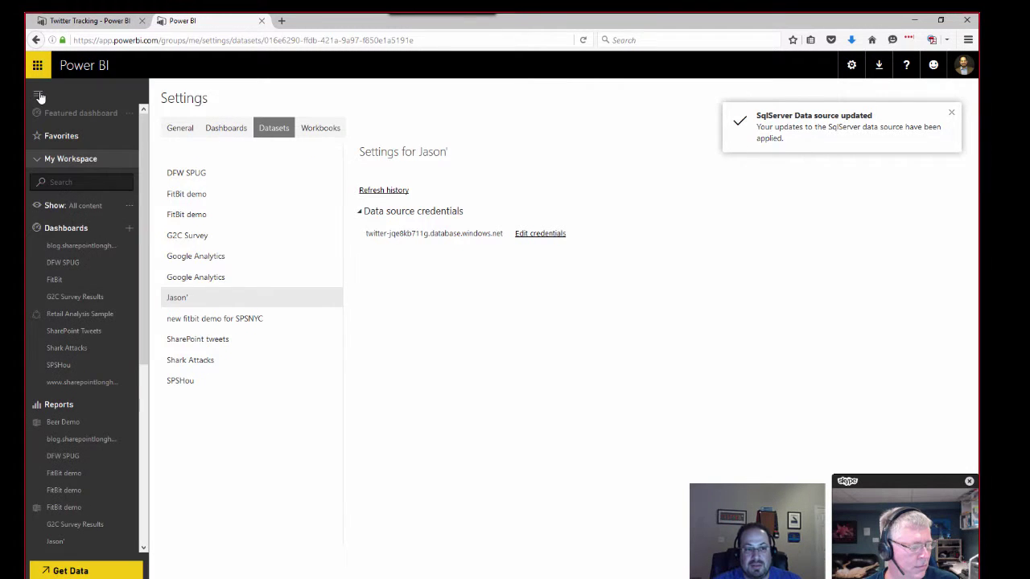
{"action": "scroll", "coordinate": [77, 424], "scroll_direction": "down", "scroll_amount": 3}
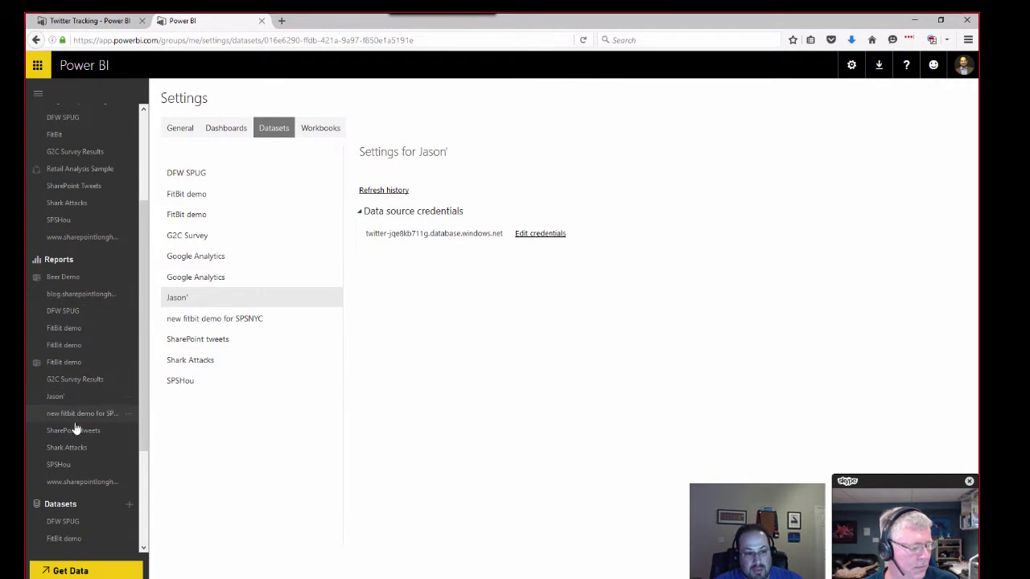
{"action": "left_click", "coordinate": [130, 397]}
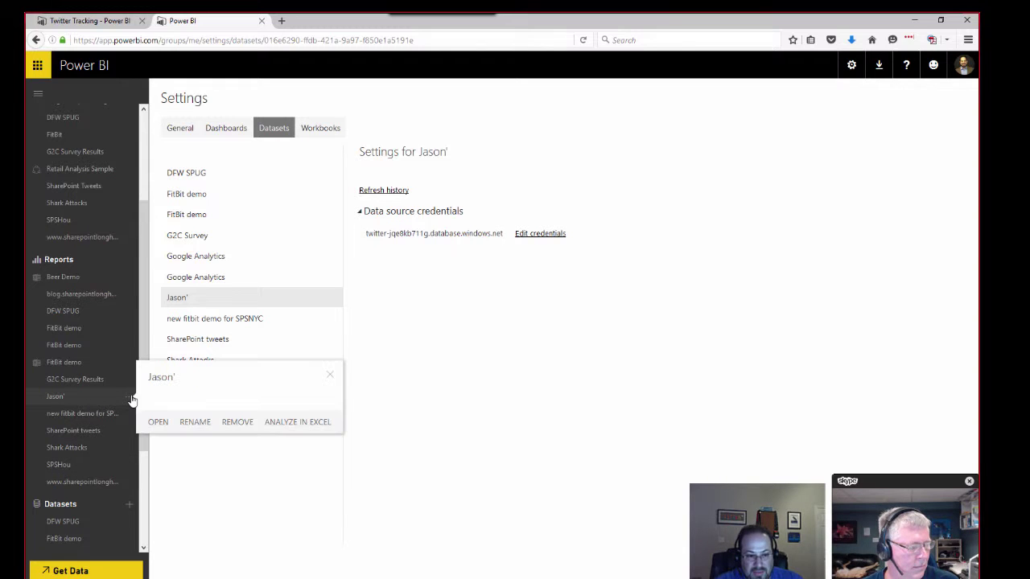
Rename the published report to 'Future of SharePoint' and open it.
{"action": "left_click", "coordinate": [193, 426]}
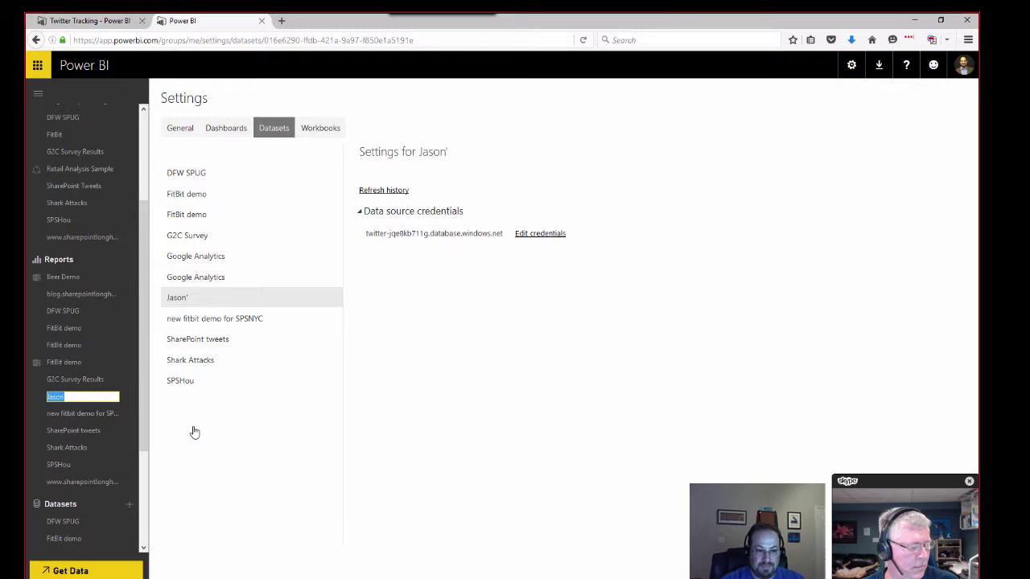
{"action": "type", "text": "T"}
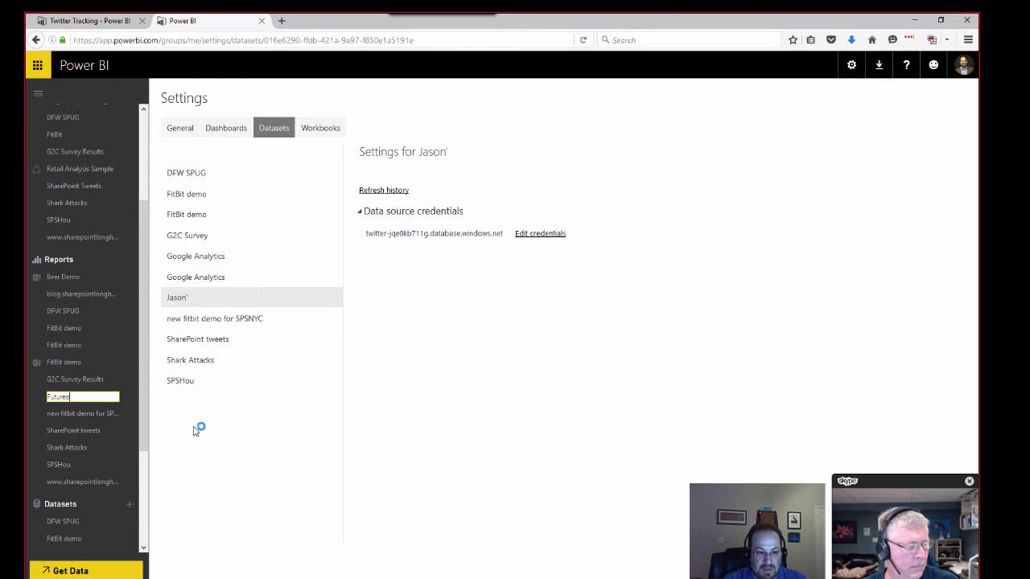
{"action": "key", "text": "BackSpace"}
{"action": "key", "text": "BackSpace"}
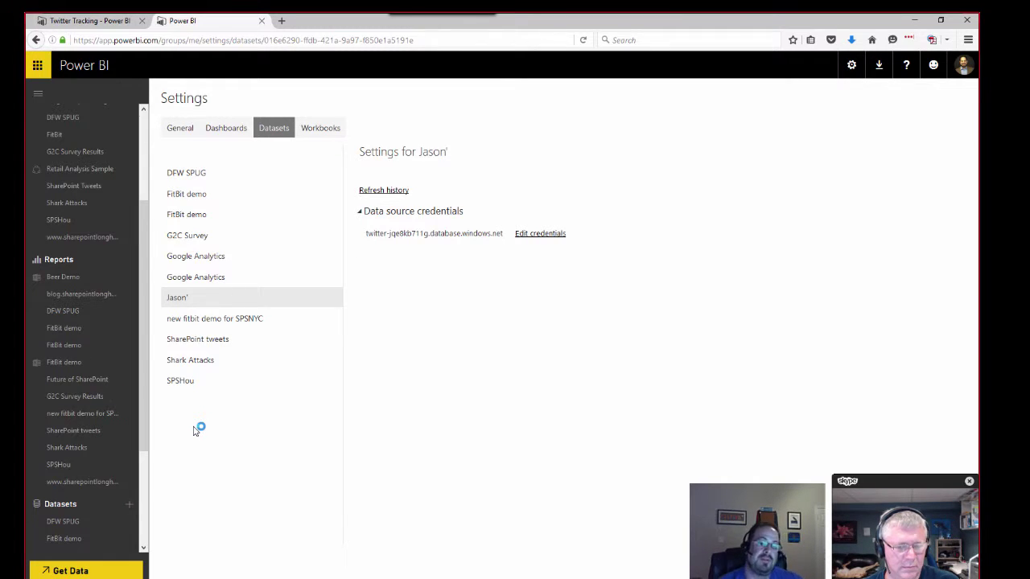
{"action": "left_click", "coordinate": [92, 380]}
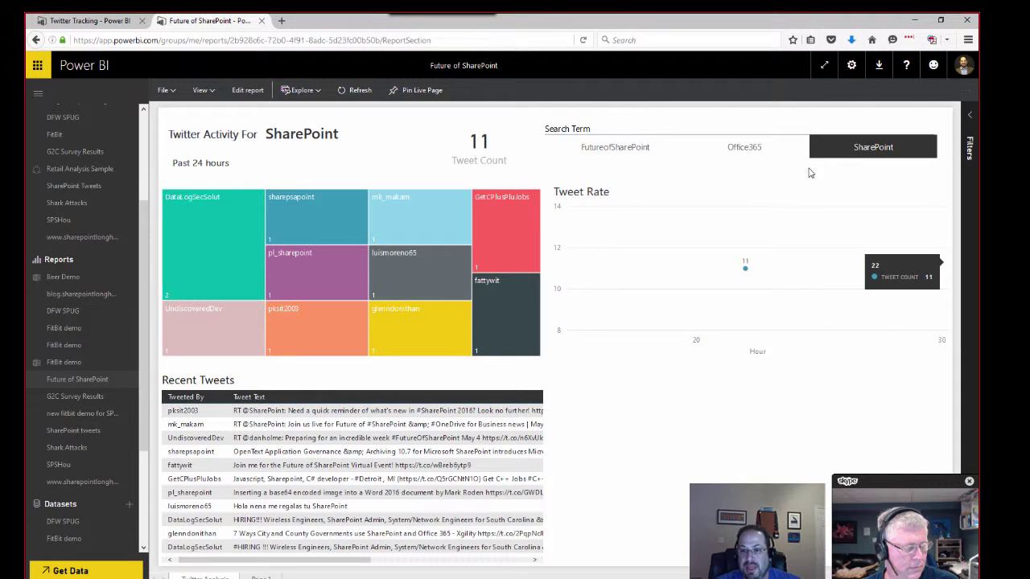
Pin the Tweet Count card to a new Future of SharePoint dashboard and retitle the tile 'SharePoint Tweet Count'.
{"action": "left_click", "coordinate": [648, 153]}
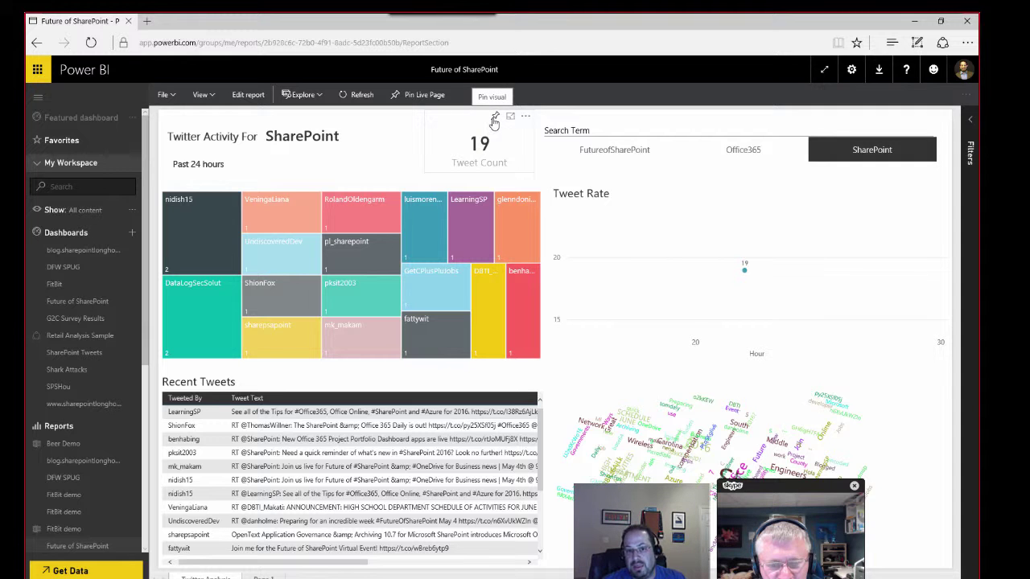
{"action": "left_click", "coordinate": [494, 119]}
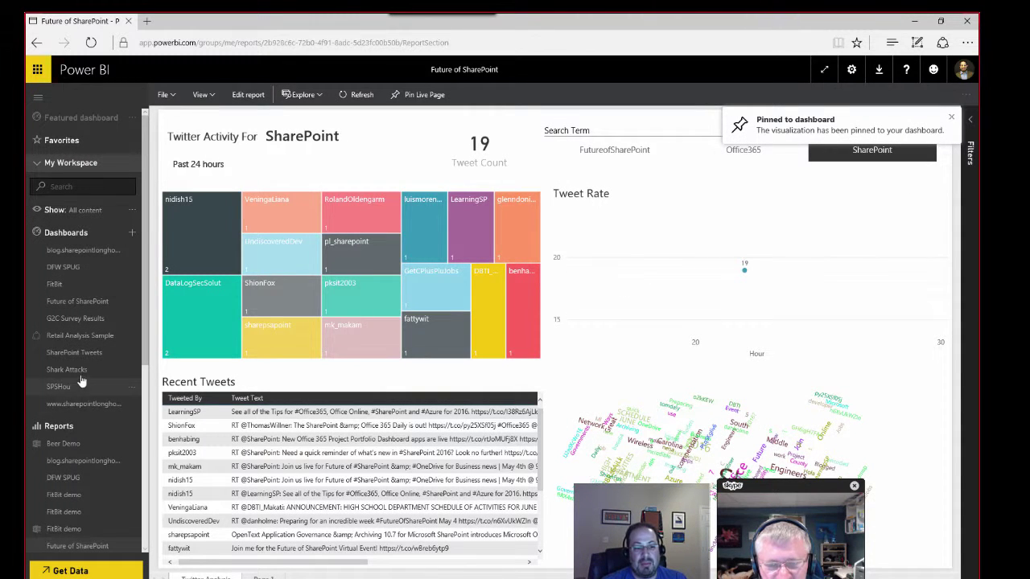
{"action": "left_click", "coordinate": [91, 302]}
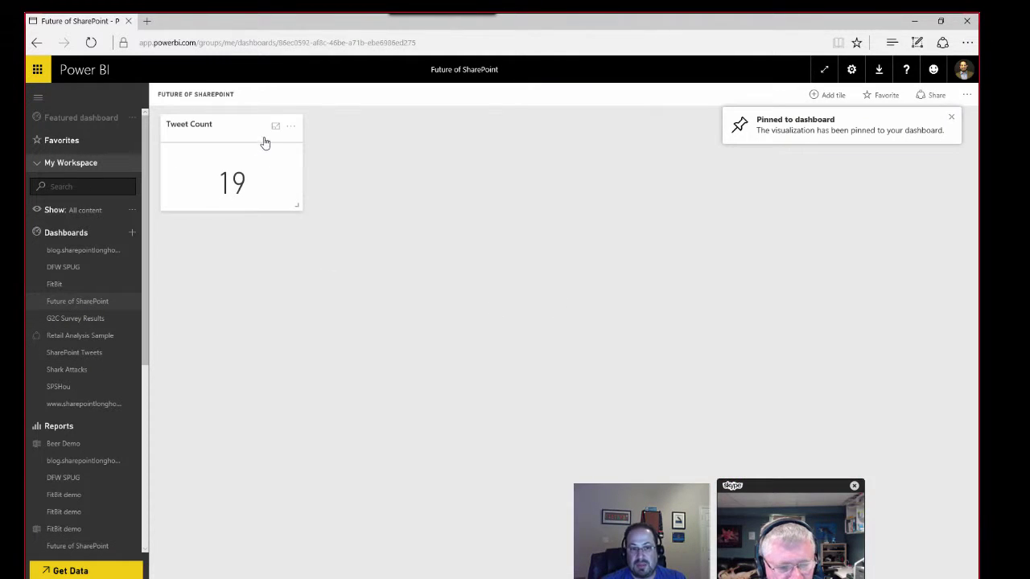
{"action": "left_click", "coordinate": [291, 129]}
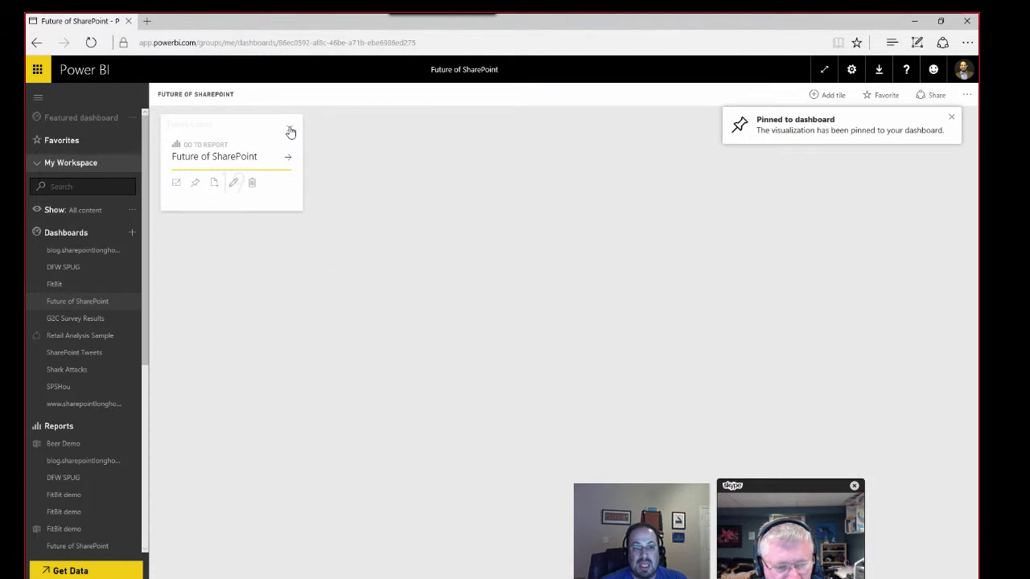
{"action": "left_click", "coordinate": [233, 185]}
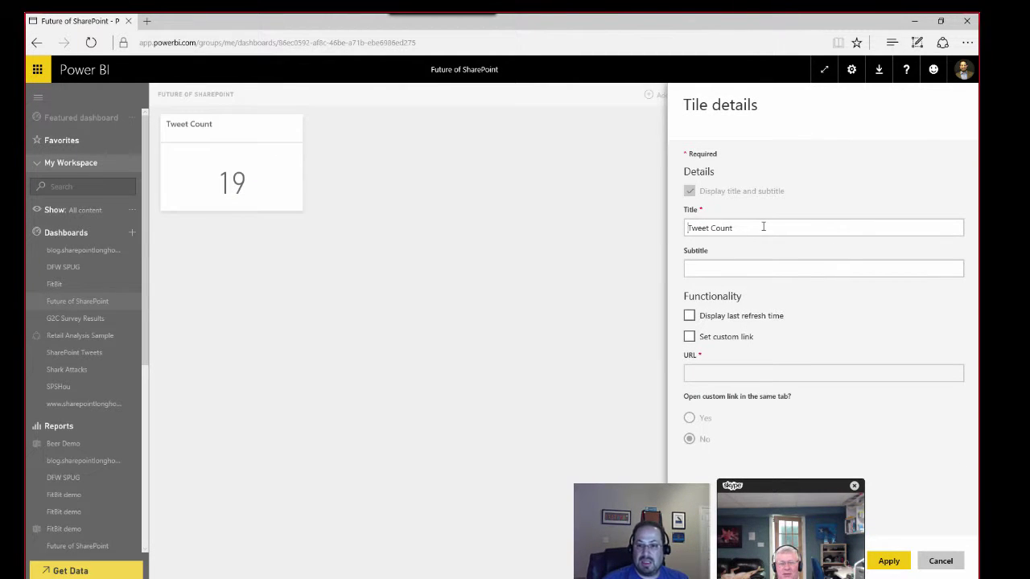
{"action": "type", "text": "SharePoint"}
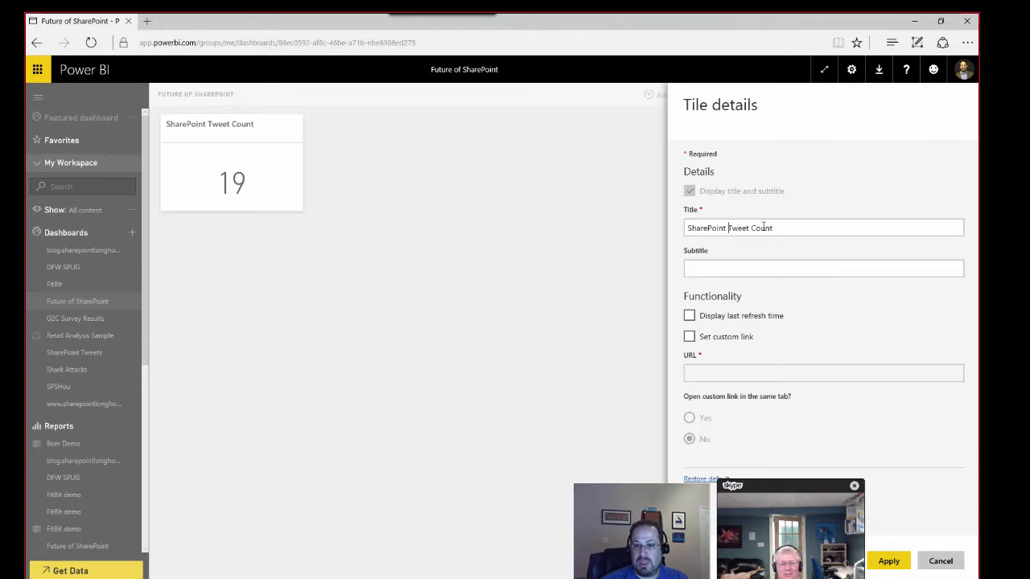
{"action": "left_click", "coordinate": [893, 564]}
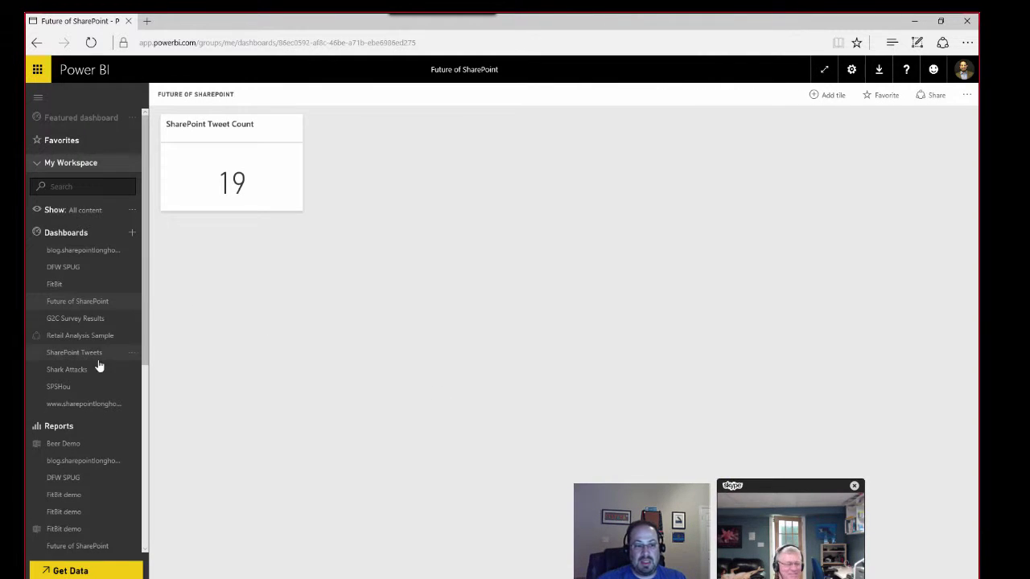
Filter the report to Office365 and pin its Tweet Count card to the Future of SharePoint dashboard.
{"action": "left_click", "coordinate": [98, 546]}
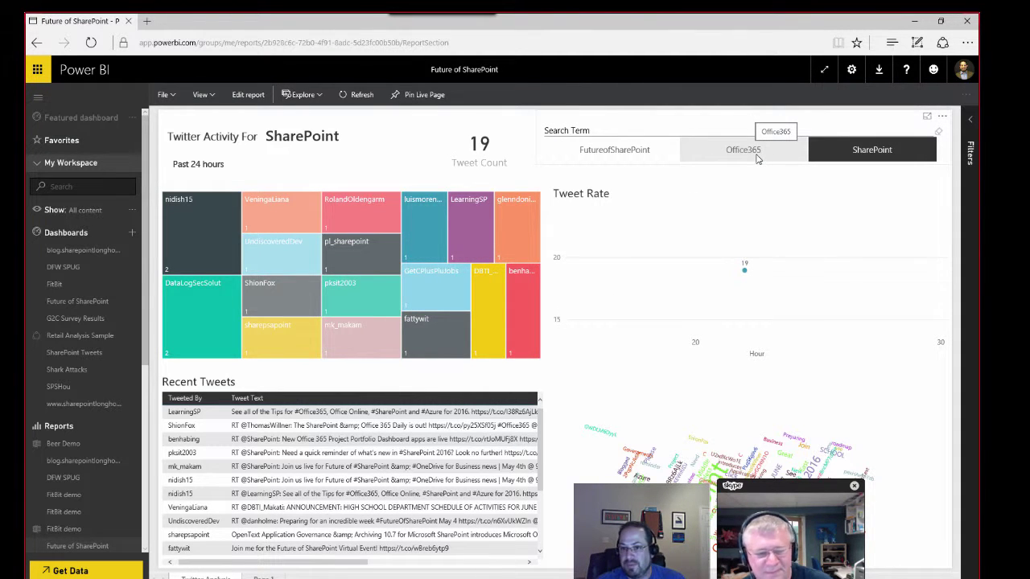
{"action": "left_click", "coordinate": [756, 159]}
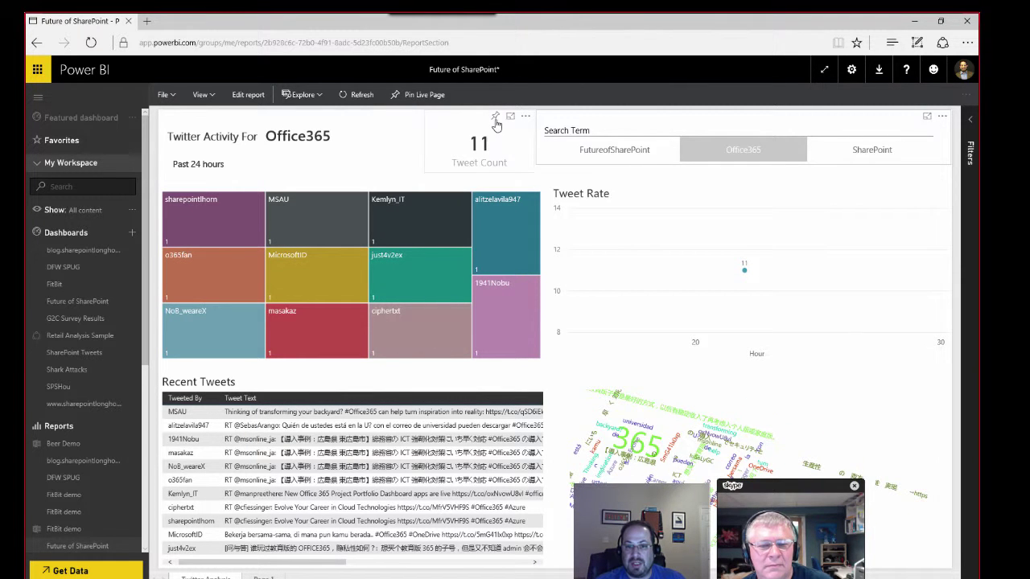
{"action": "left_click", "coordinate": [496, 119]}
{"action": "left_click", "coordinate": [602, 387]}
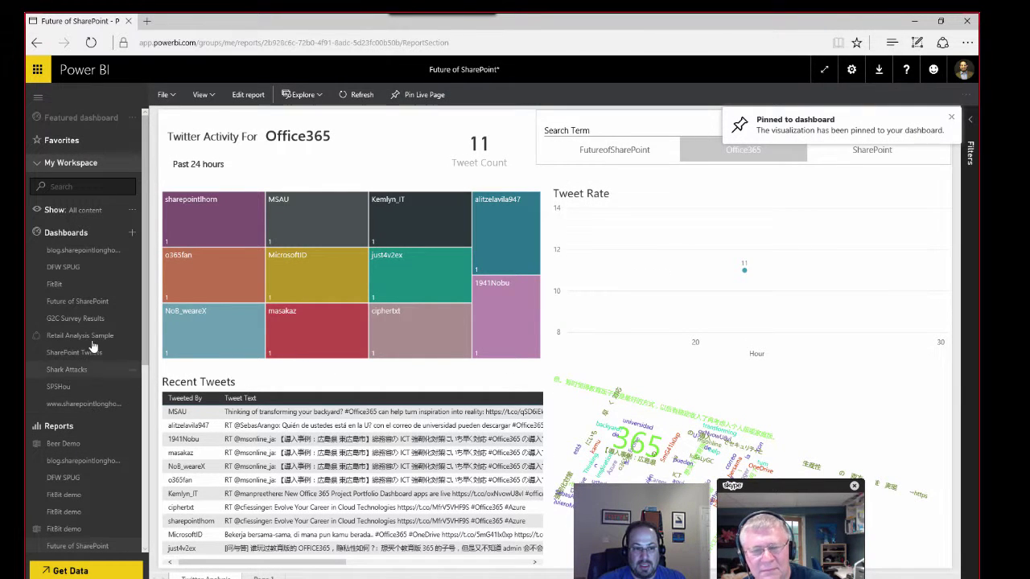
Retitle the new dashboard tile showing 11 to 'Office365 Tweet Count'.
{"action": "left_click", "coordinate": [112, 301]}
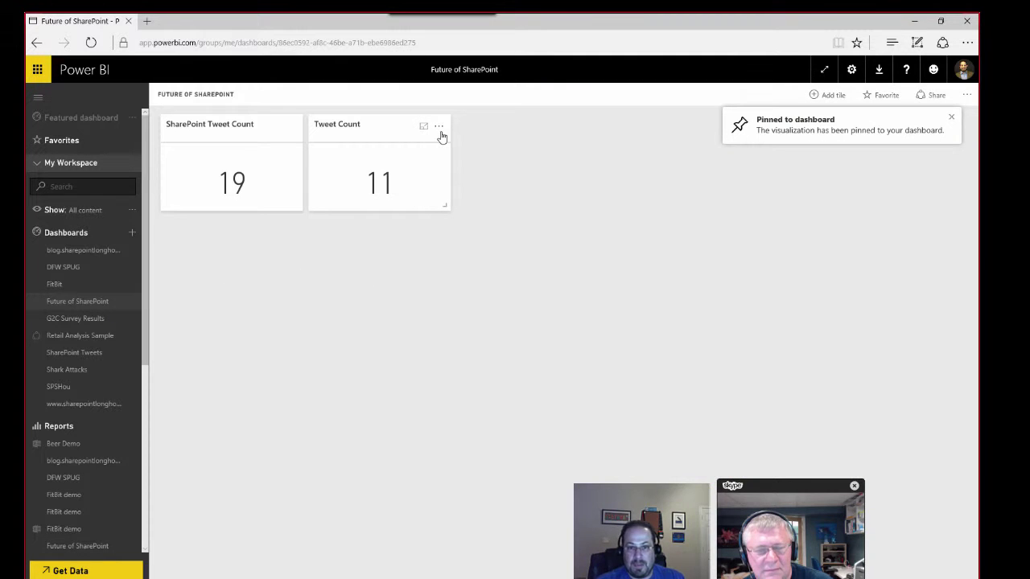
{"action": "left_click", "coordinate": [439, 129]}
{"action": "left_click", "coordinate": [381, 184]}
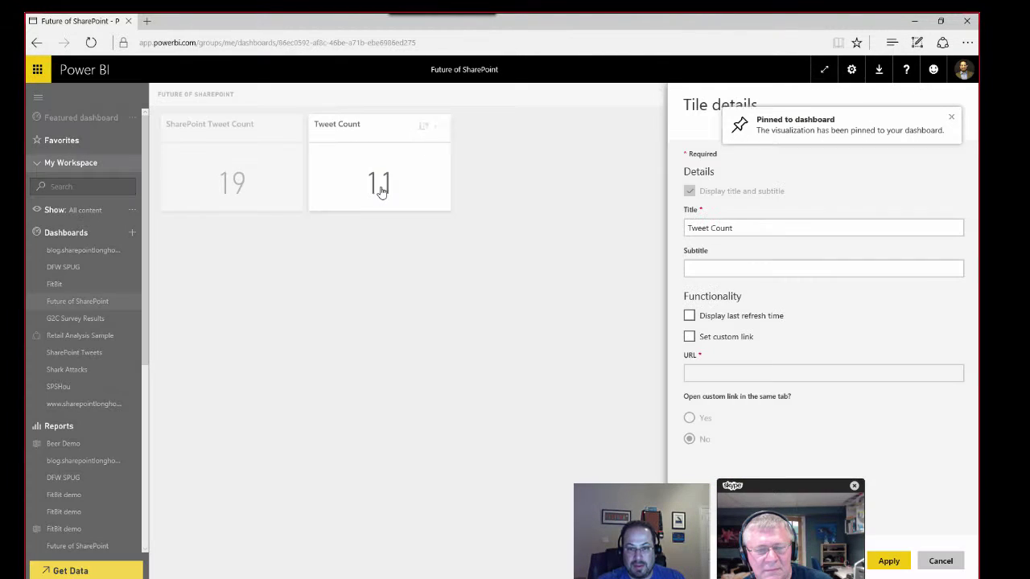
{"action": "type", "text": "Office 3"}
{"action": "key", "text": "BackSpace"}
{"action": "key", "text": "BackSpace"}
{"action": "type", "text": "365"}
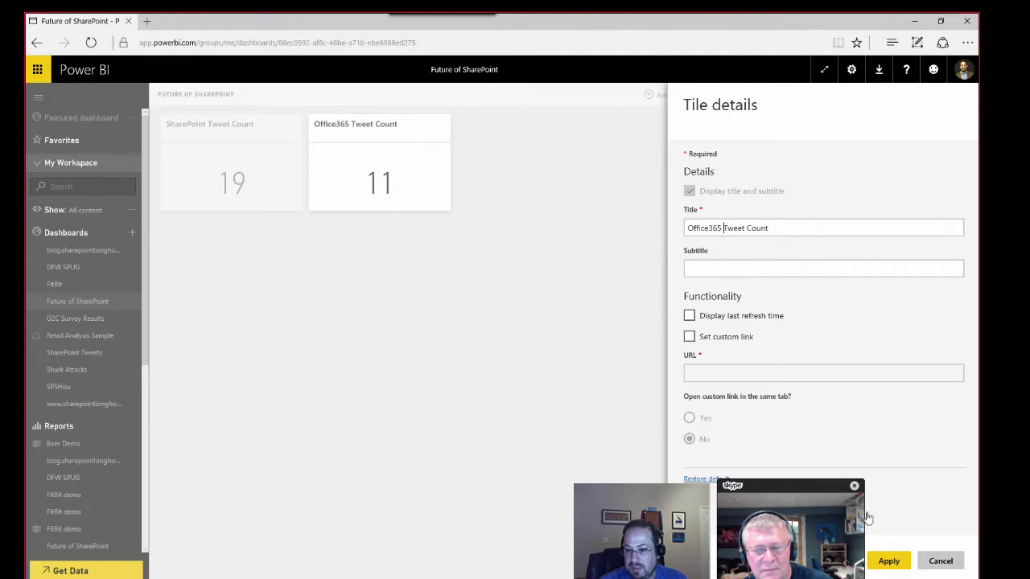
{"action": "left_click", "coordinate": [890, 561]}
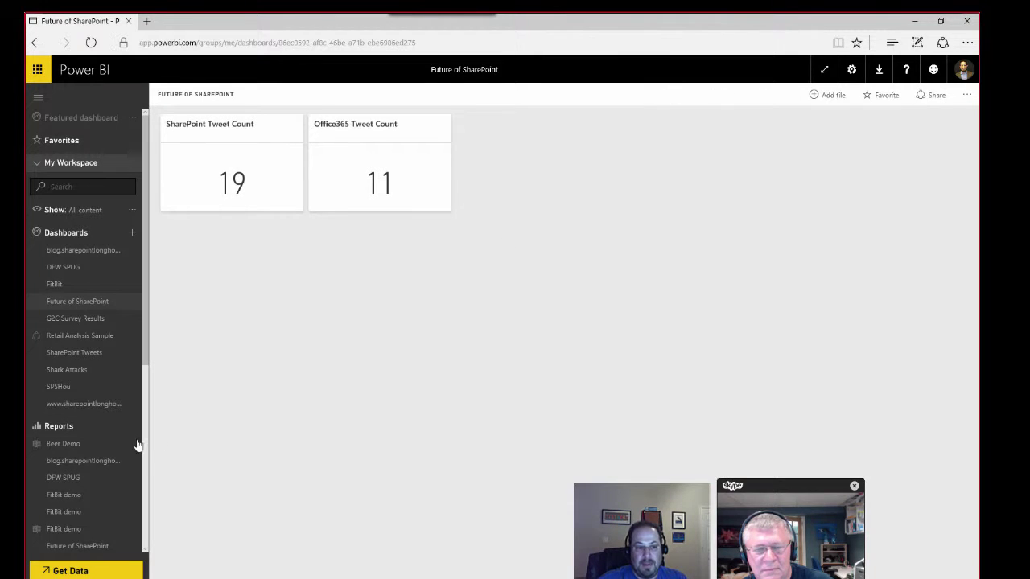
Filter the report to FutureofSharePoint and pin its Tweet Count card to the dashboard.
{"action": "left_click", "coordinate": [90, 546]}
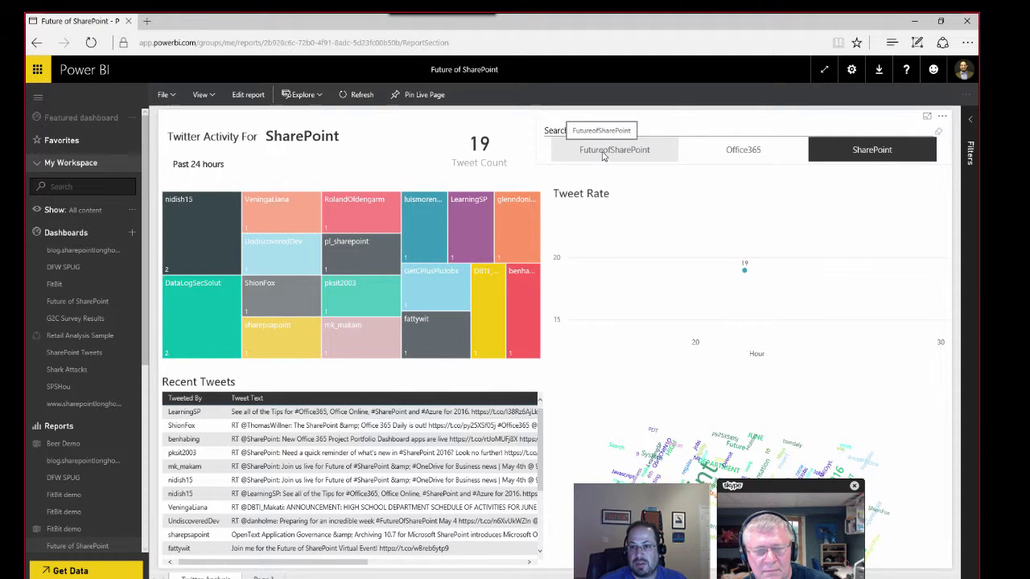
{"action": "left_click", "coordinate": [605, 152]}
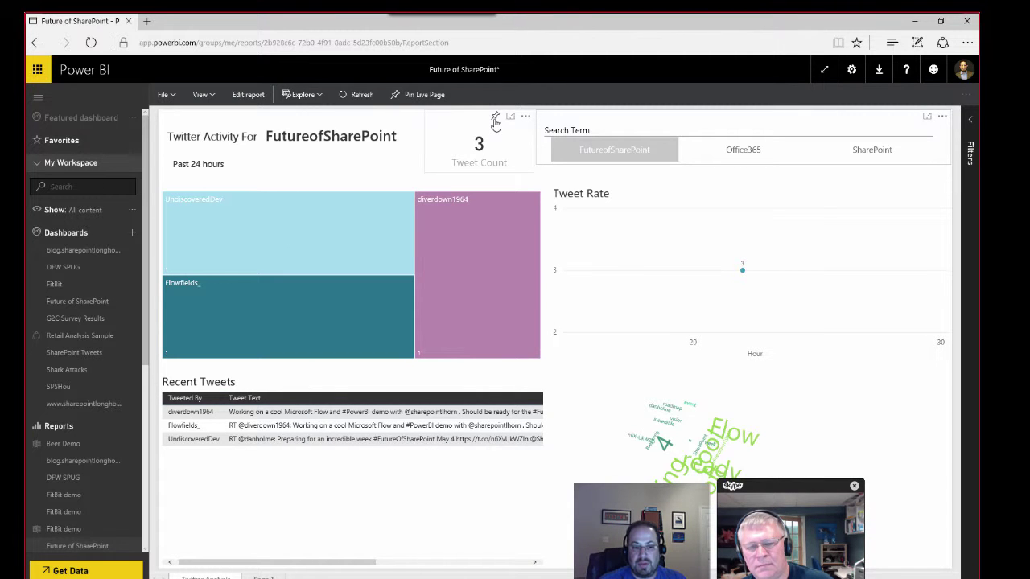
{"action": "left_click", "coordinate": [495, 118]}
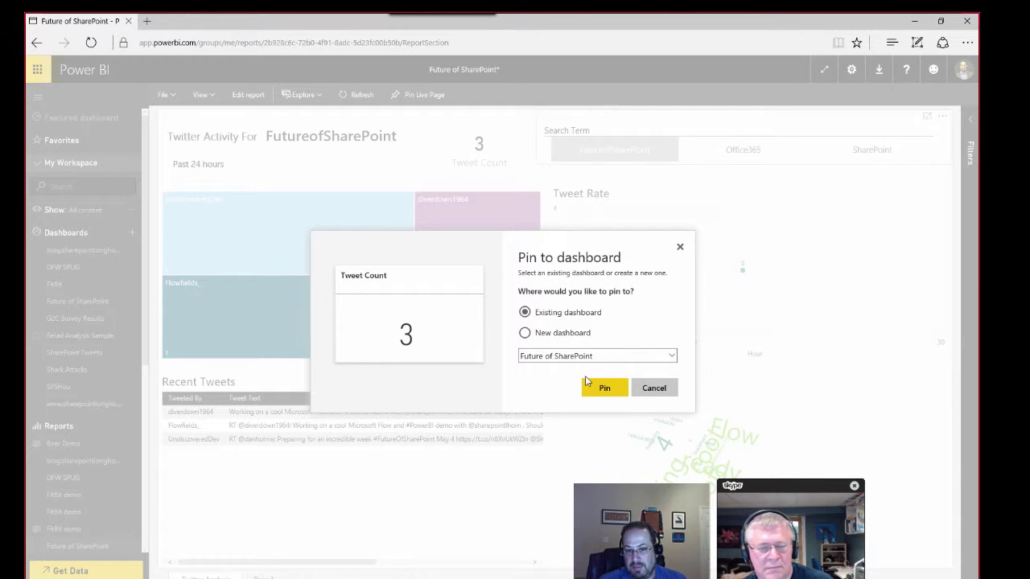
{"action": "left_click", "coordinate": [599, 389]}
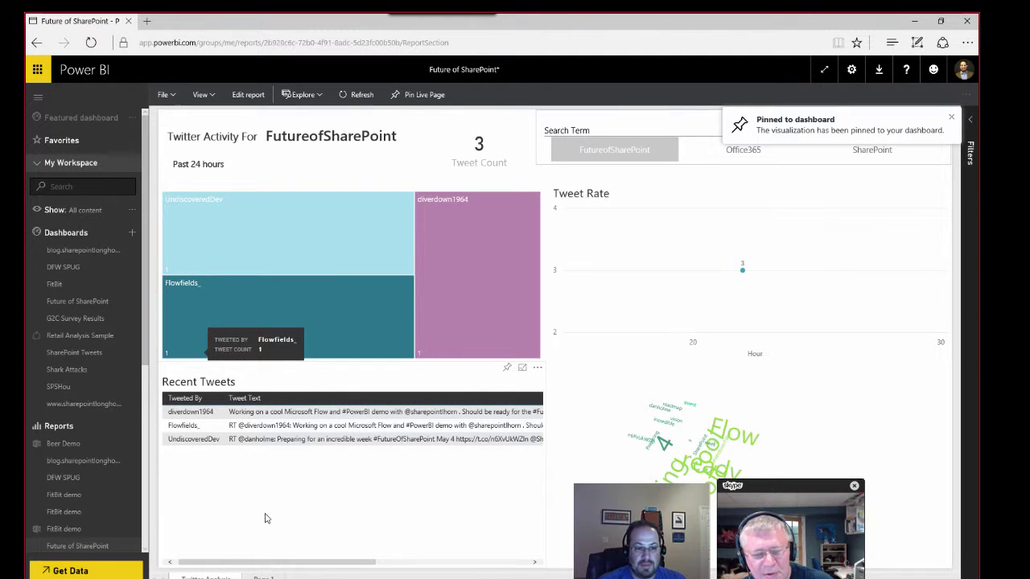
Retitle the new tile showing 3 to 'FutureofSharePoint Tweet Count'.
{"action": "left_click", "coordinate": [105, 305]}
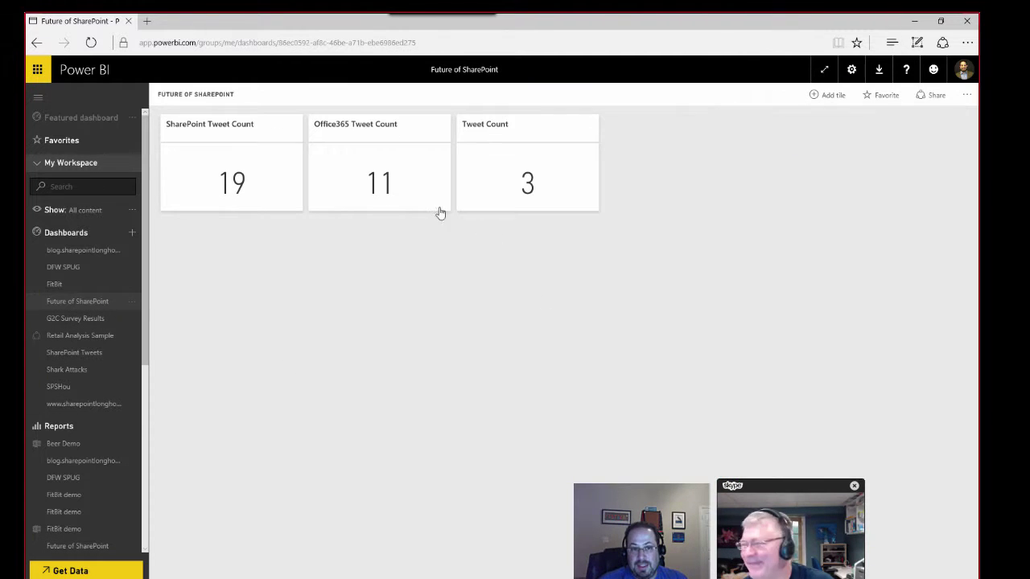
{"action": "left_click", "coordinate": [586, 128]}
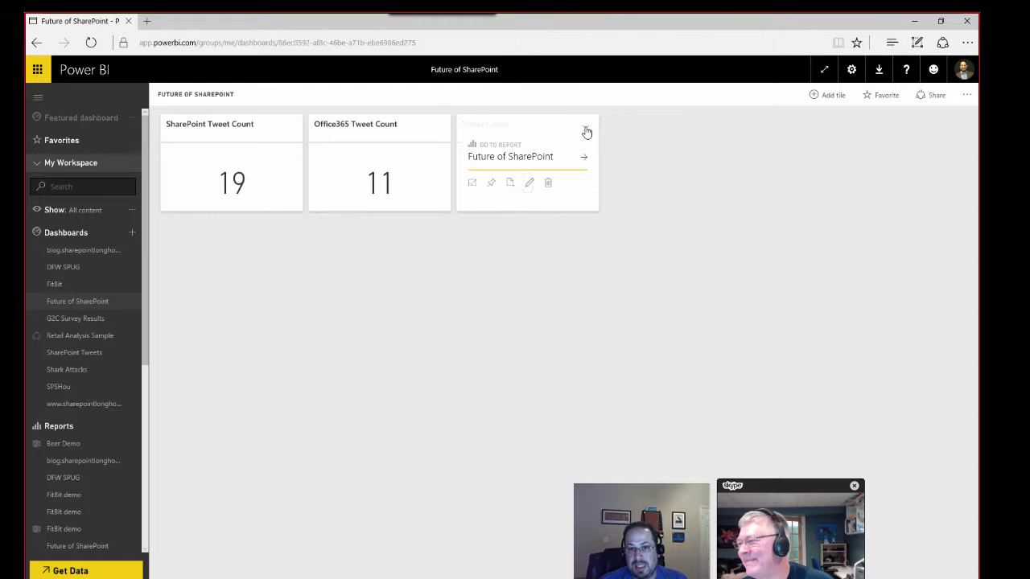
{"action": "left_click", "coordinate": [530, 185]}
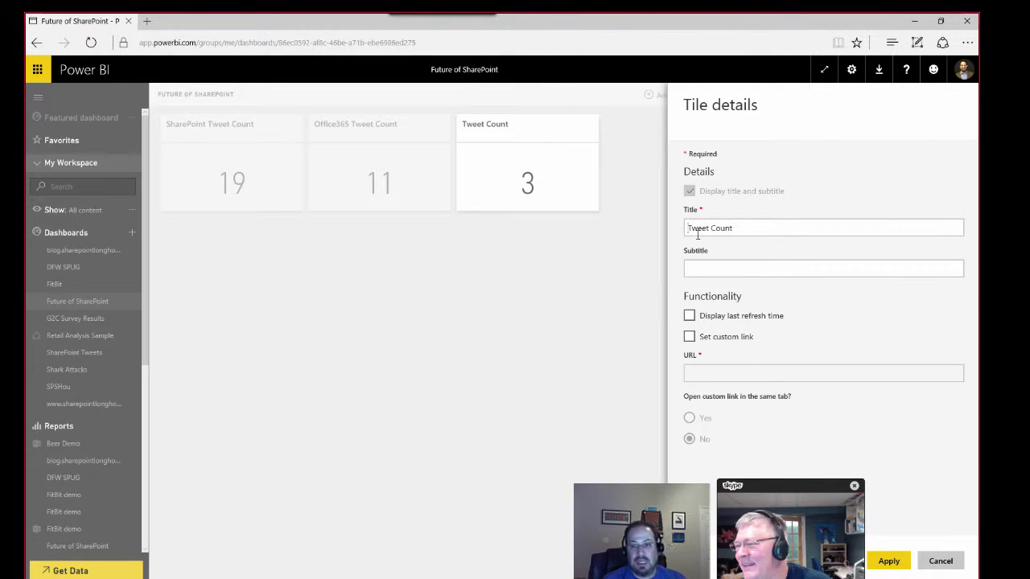
{"action": "type", "text": "FutureofSha"}
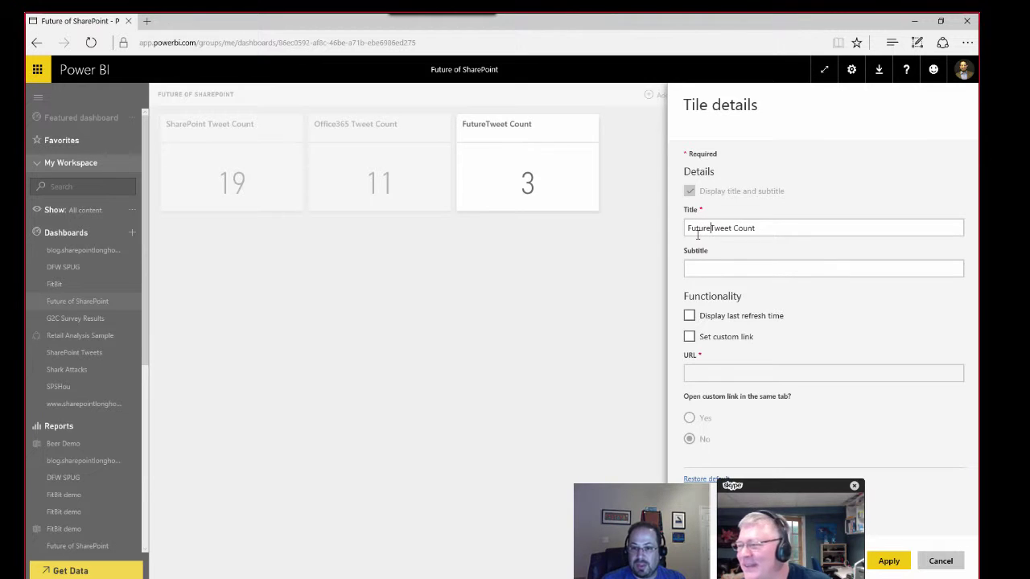
{"action": "type", "text": "rePoint"}
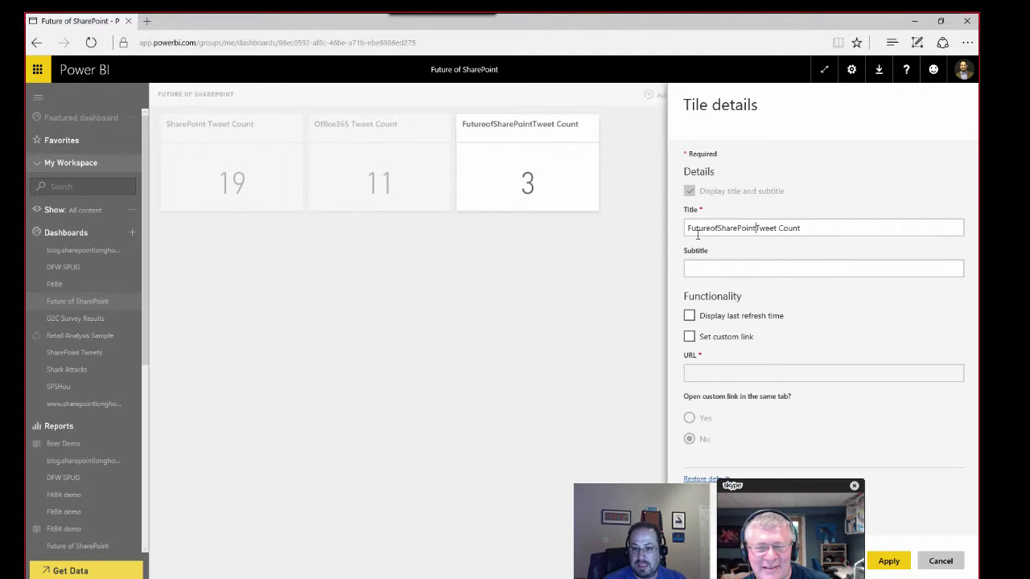
{"action": "left_click", "coordinate": [889, 560]}
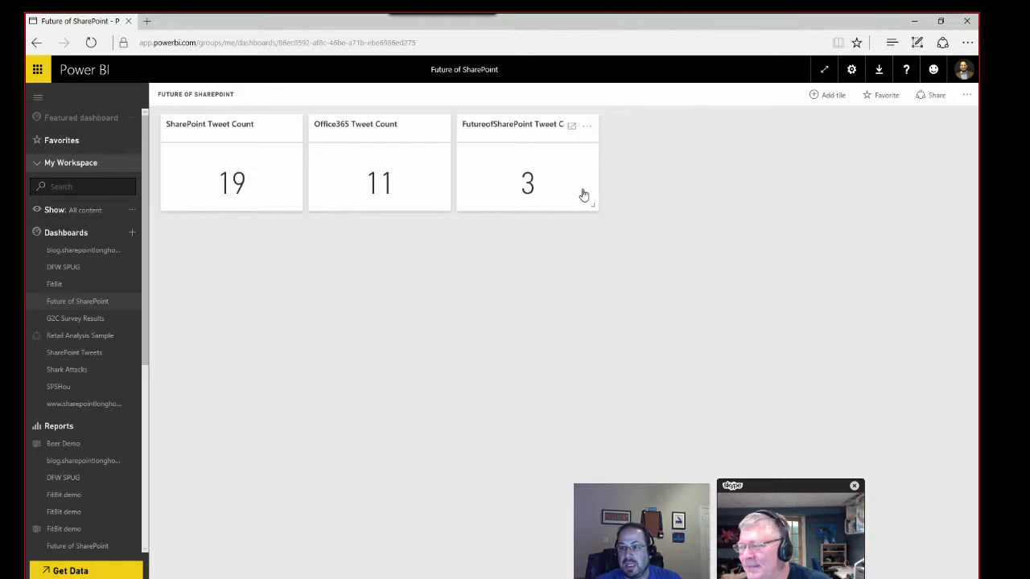
Open the report behind the FutureofSharePoint tile and choose FutureofSharePoint in the Search Term slicer.
{"action": "left_click", "coordinate": [524, 186]}
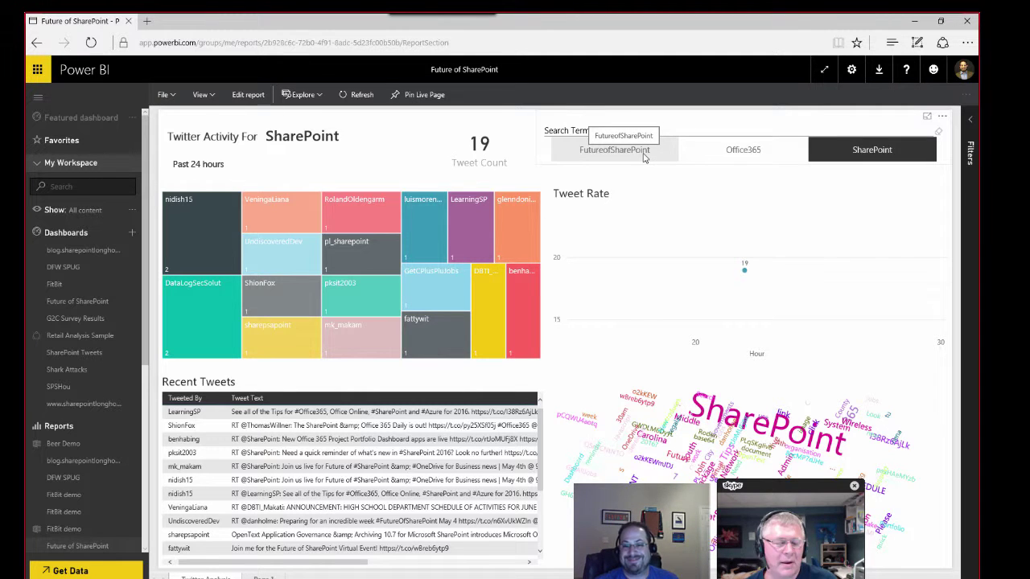
{"action": "left_click", "coordinate": [652, 153]}
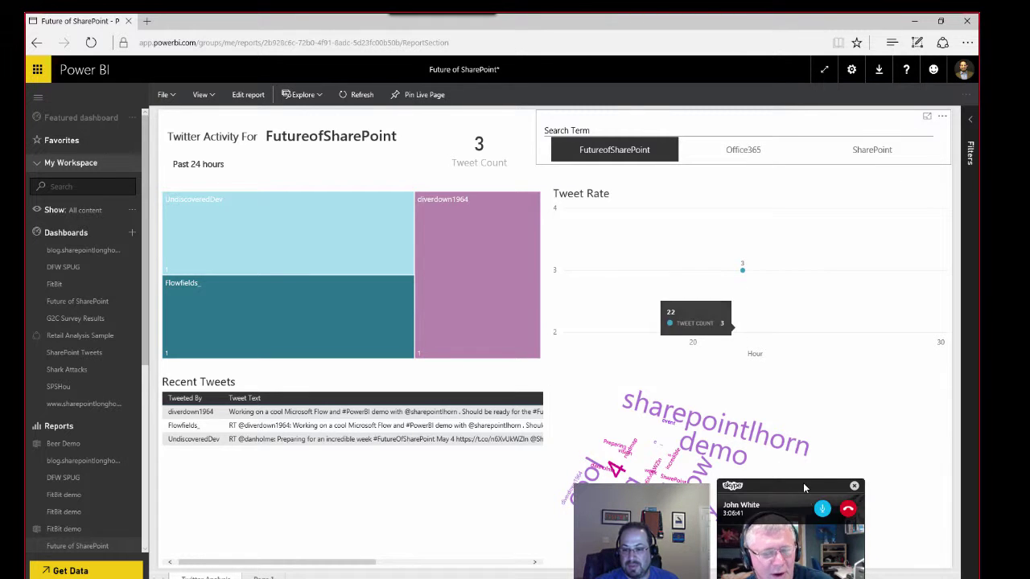
{"action": "left_click_drag", "start_coordinate": [804, 483], "coordinate": [894, 482]}
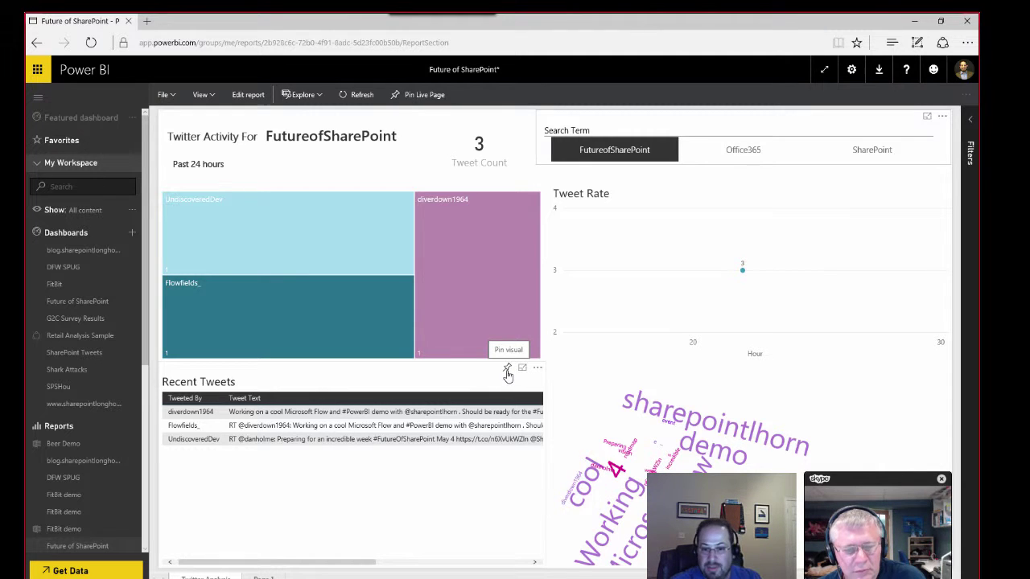
Pin the Recent Tweets table to the dashboard, then move it under the count tiles and widen it.
{"action": "left_click", "coordinate": [505, 370]}
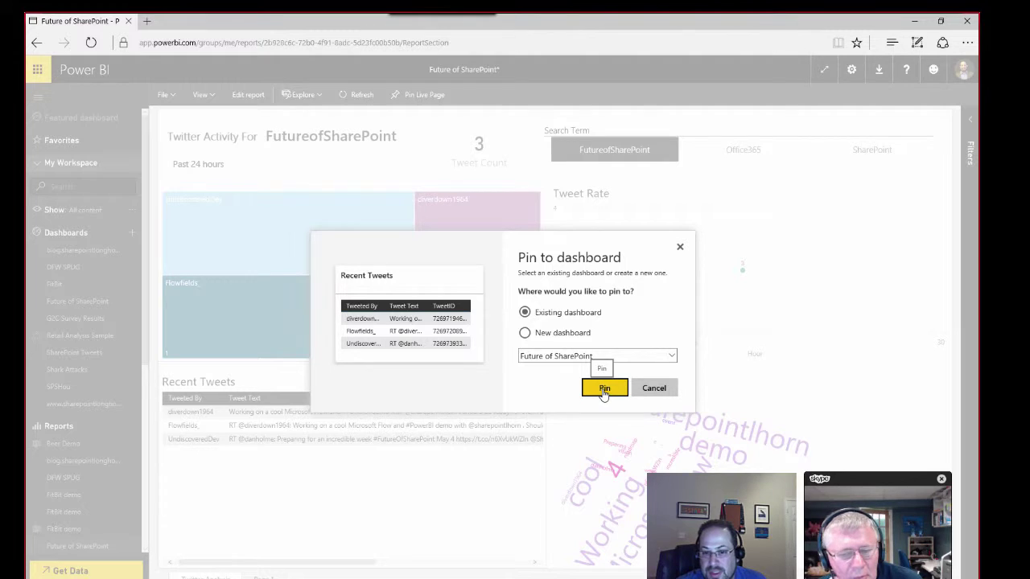
{"action": "left_click", "coordinate": [603, 389]}
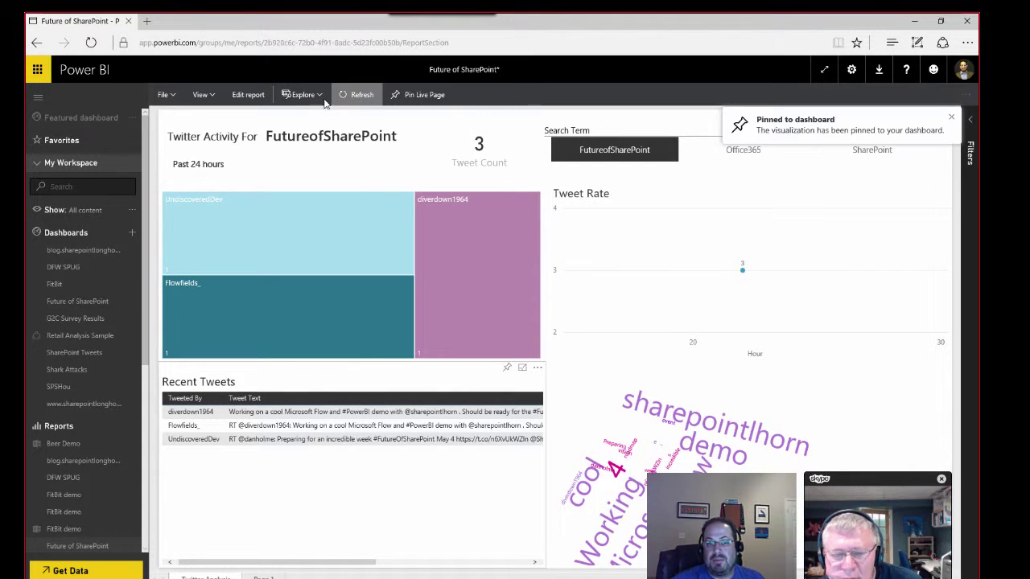
{"action": "left_click", "coordinate": [92, 302]}
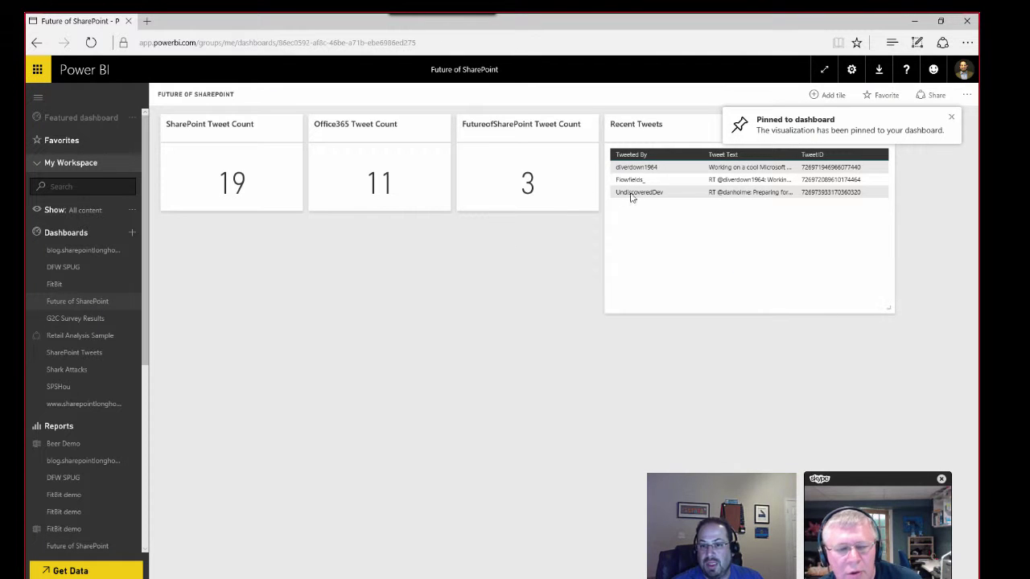
{"action": "left_click_drag", "start_coordinate": [671, 131], "coordinate": [233, 233]}
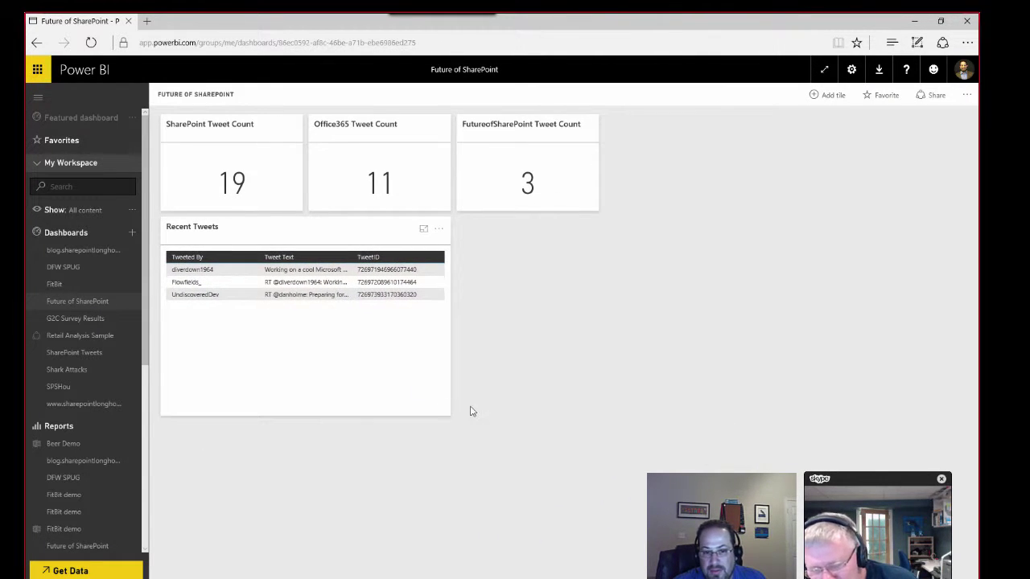
{"action": "left_click_drag", "start_coordinate": [480, 411], "coordinate": [591, 399]}
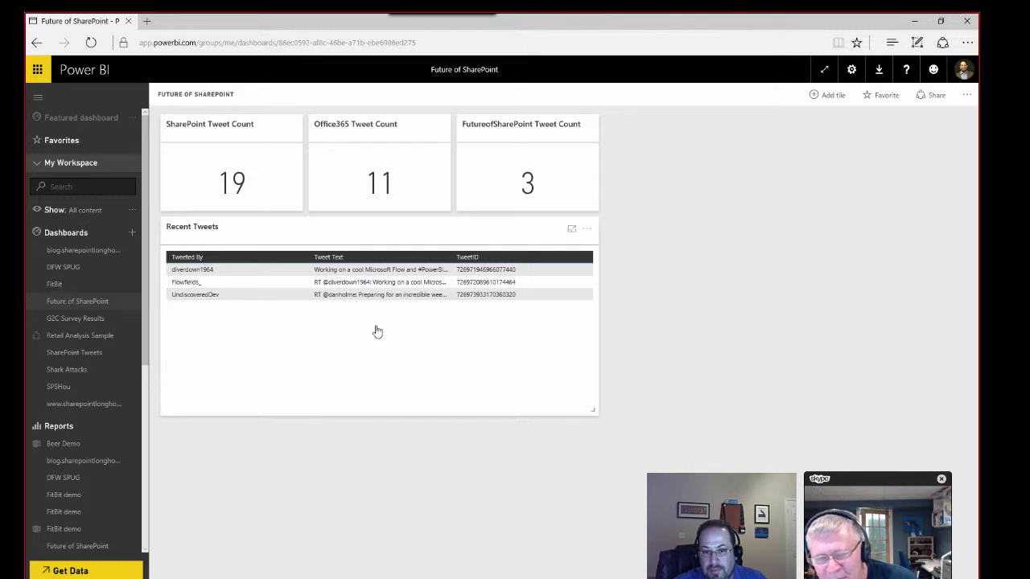
Delete the Recent Tweets tile from the dashboard and return to the Future of SharePoint report.
{"action": "left_click", "coordinate": [588, 232]}
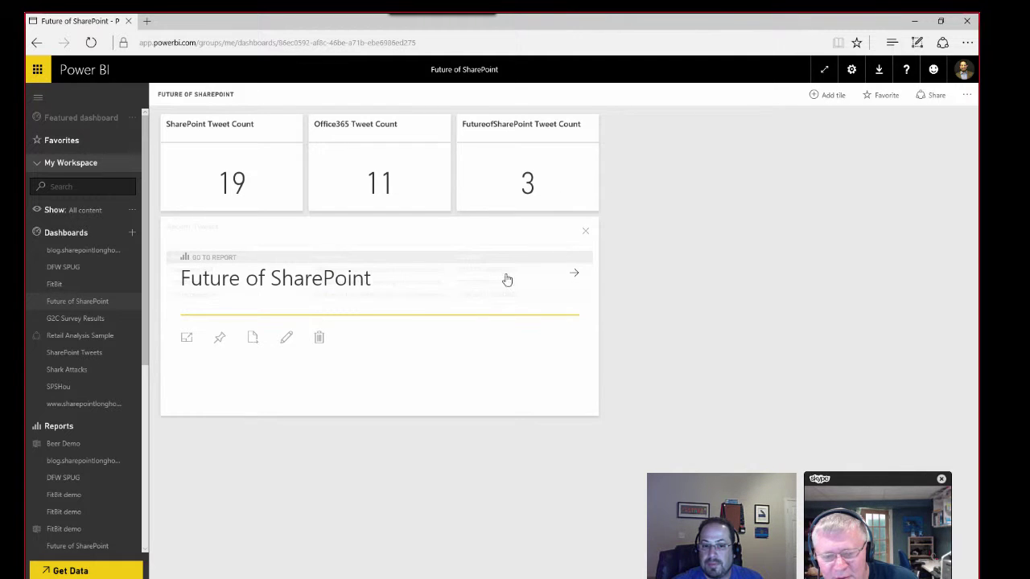
{"action": "left_click", "coordinate": [319, 339]}
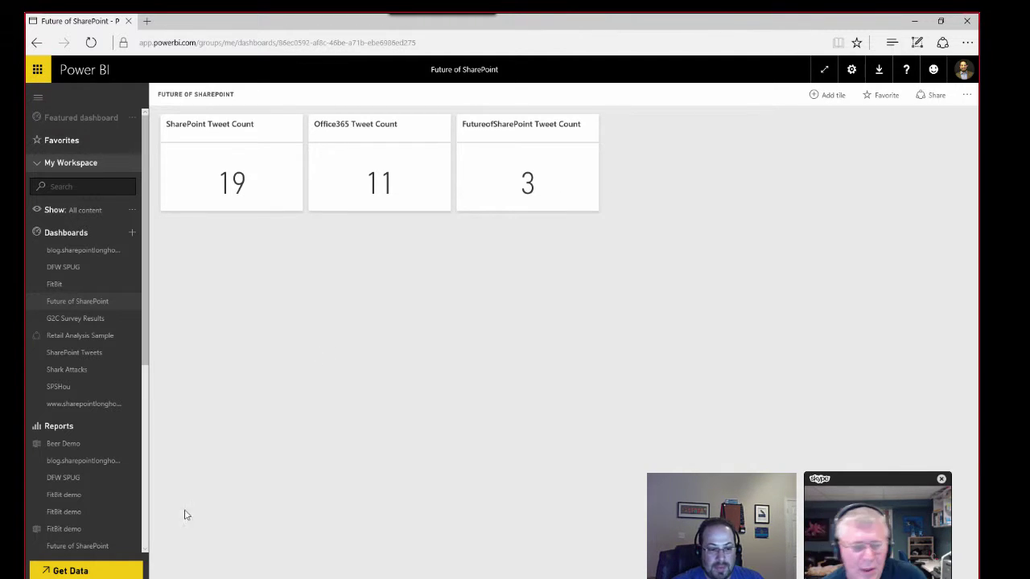
{"action": "left_click", "coordinate": [68, 546]}
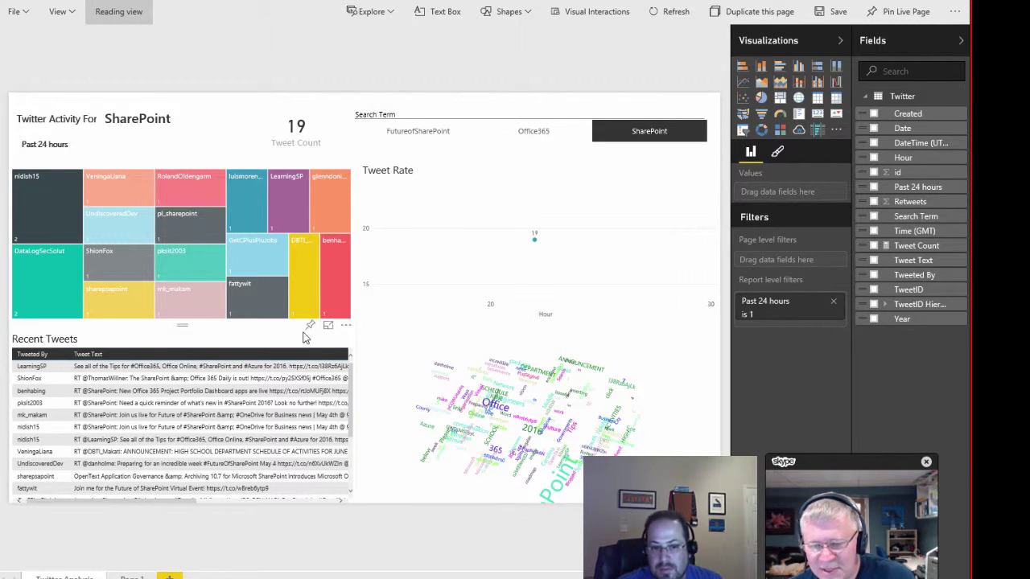
Select the Recent Tweets table, check its TweetID filter values, then collapse that filter card.
{"action": "left_click", "coordinate": [289, 357]}
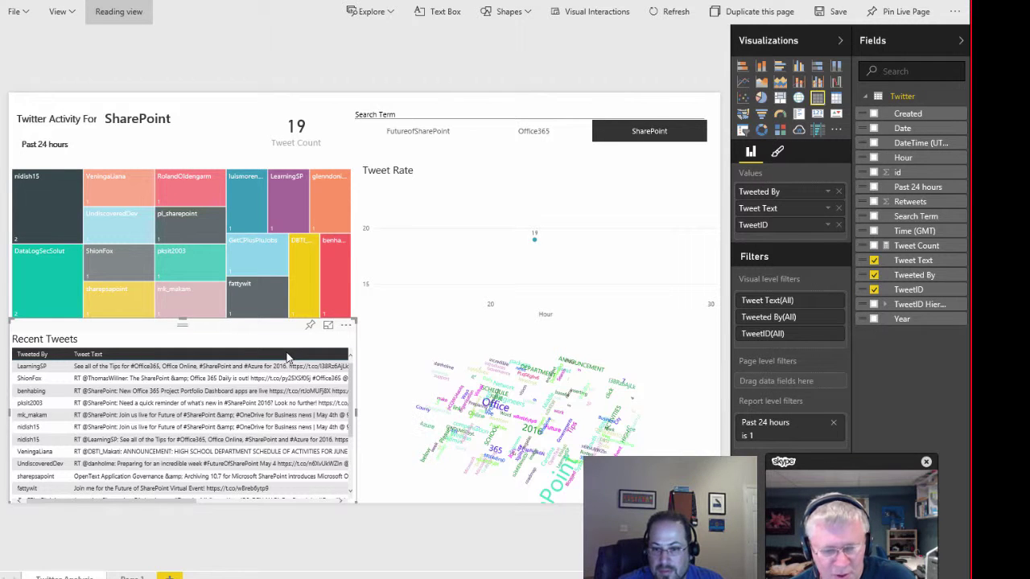
{"action": "left_click", "coordinate": [834, 336]}
{"action": "left_click", "coordinate": [826, 339]}
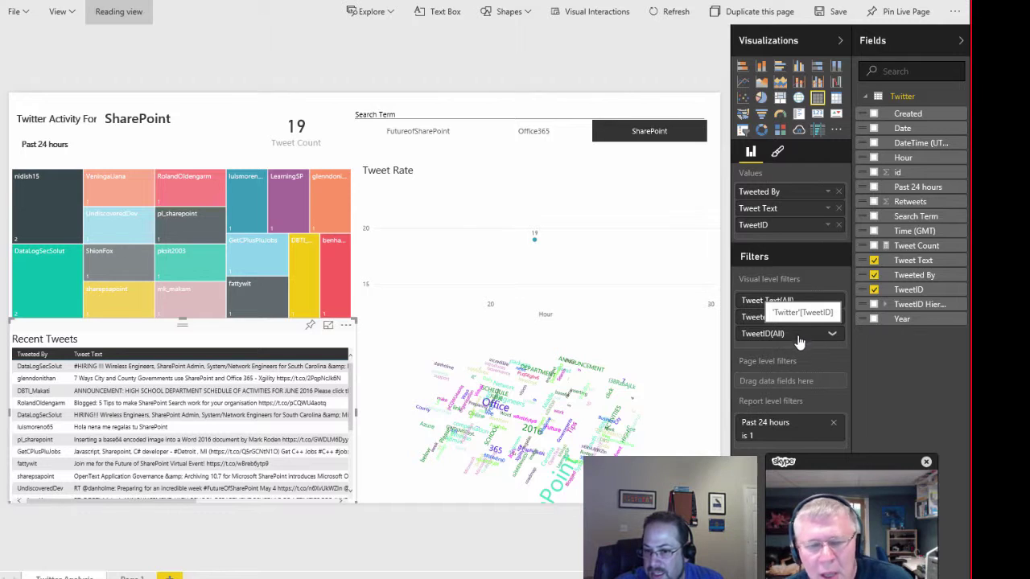
{"action": "left_click", "coordinate": [800, 338]}
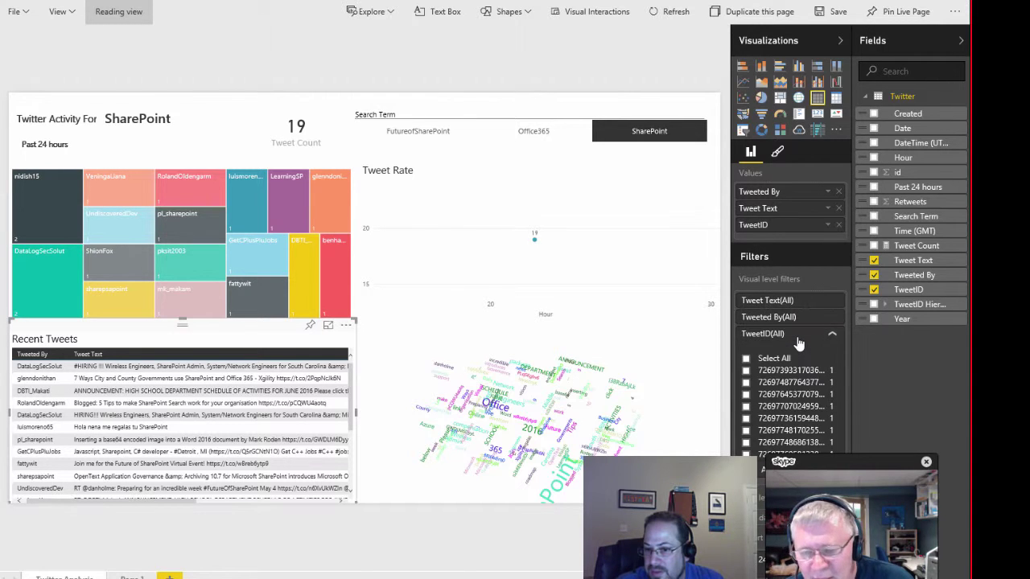
{"action": "left_click", "coordinate": [799, 340]}
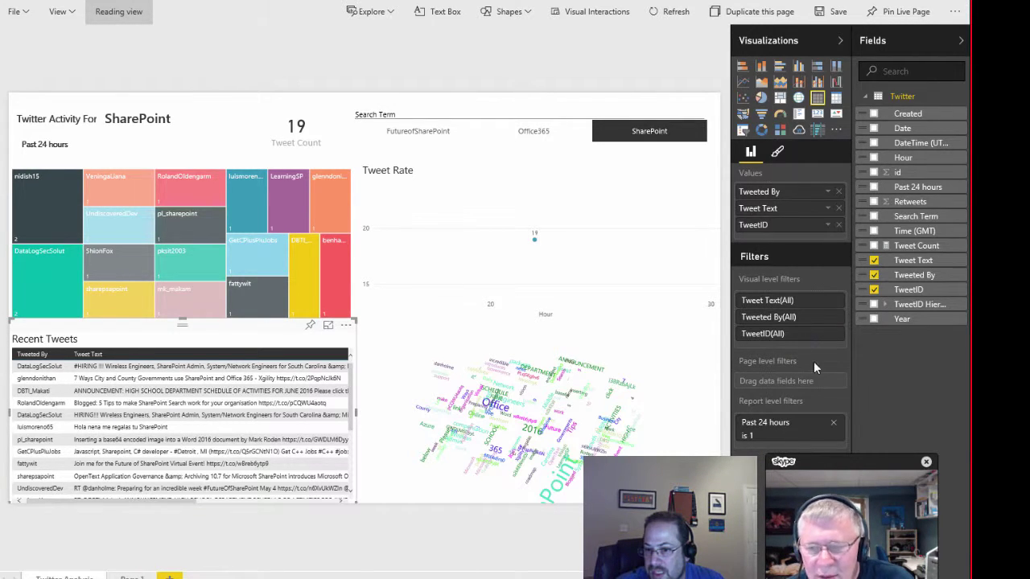
Swap TweetID for Search Term in the table's Values, placing it right after Tweeted By.
{"action": "left_click", "coordinate": [839, 226]}
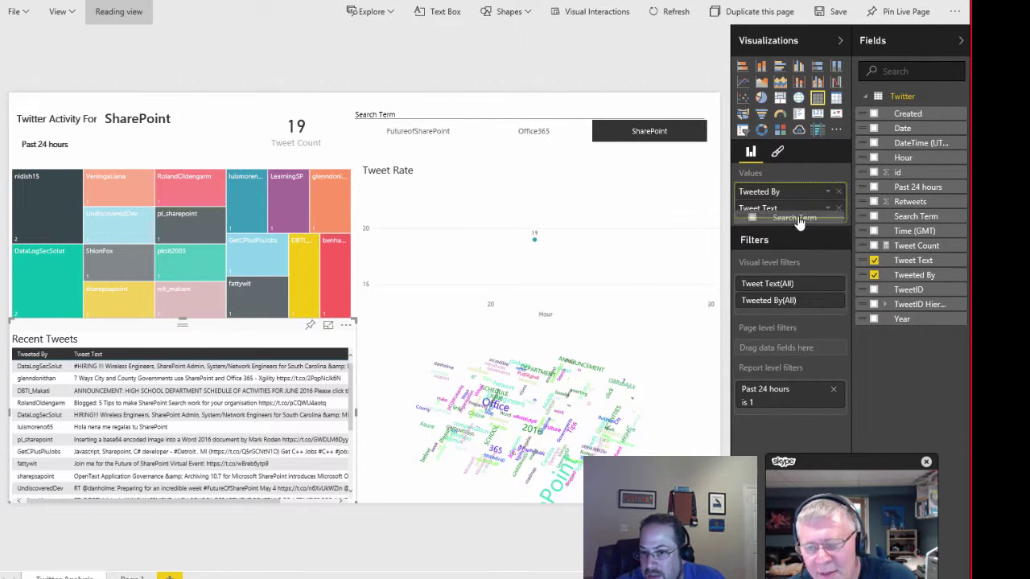
{"action": "left_click", "coordinate": [876, 219]}
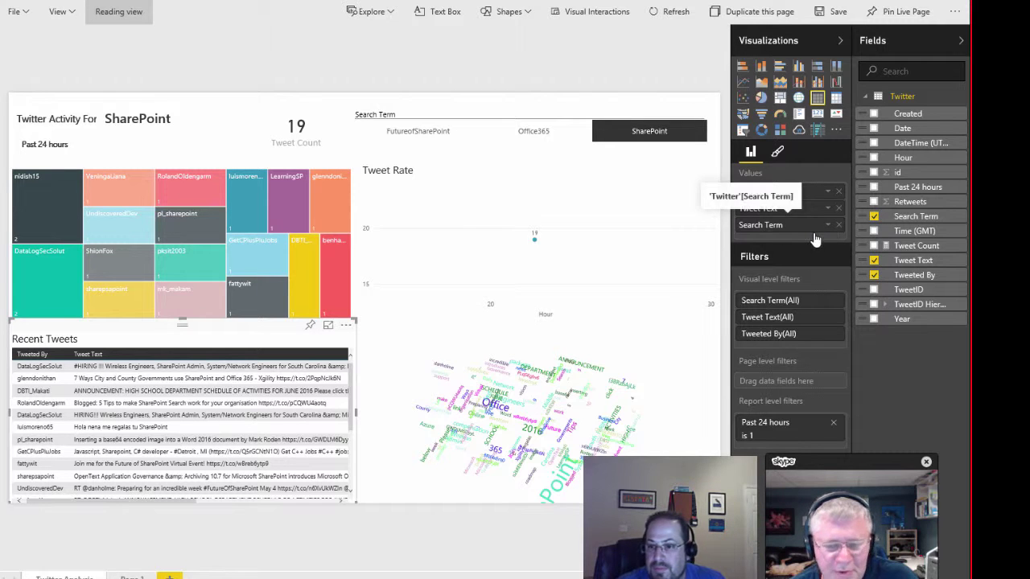
{"action": "left_click_drag", "start_coordinate": [803, 208], "coordinate": [798, 216]}
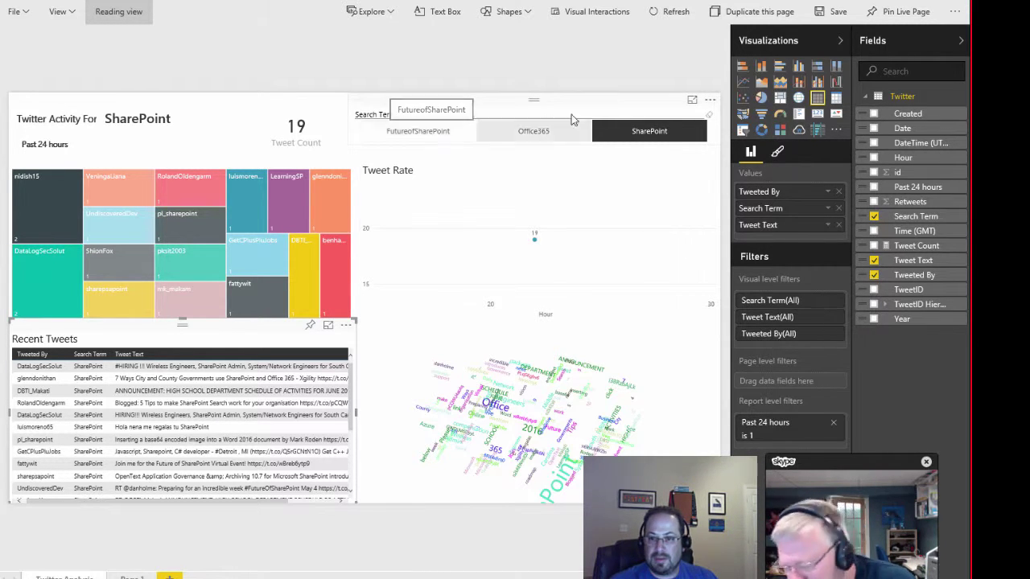
Turn on Select All in the slicer's Selection Controls and select all three search terms.
{"action": "left_click", "coordinate": [710, 102]}
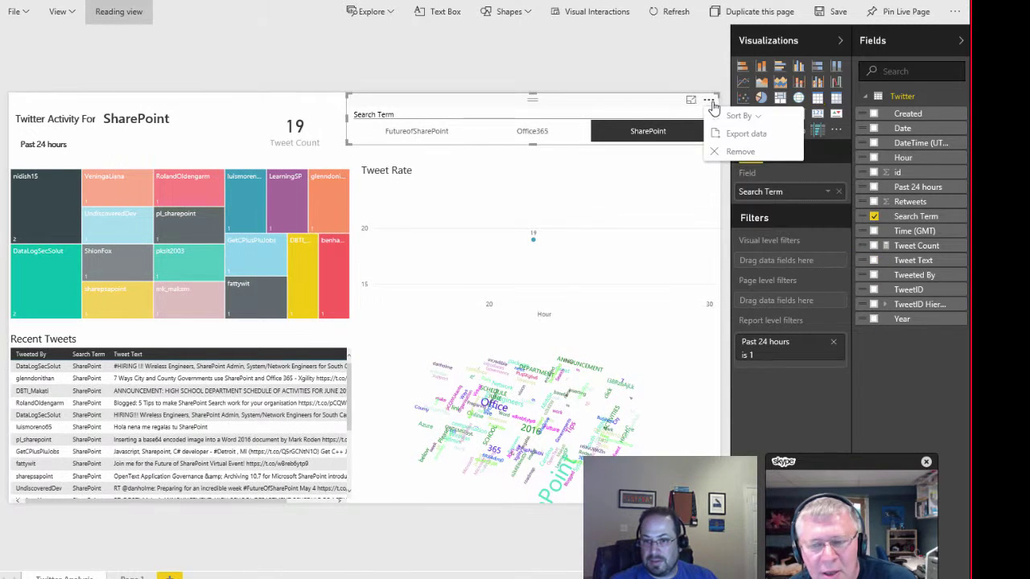
{"action": "key", "text": "Escape"}
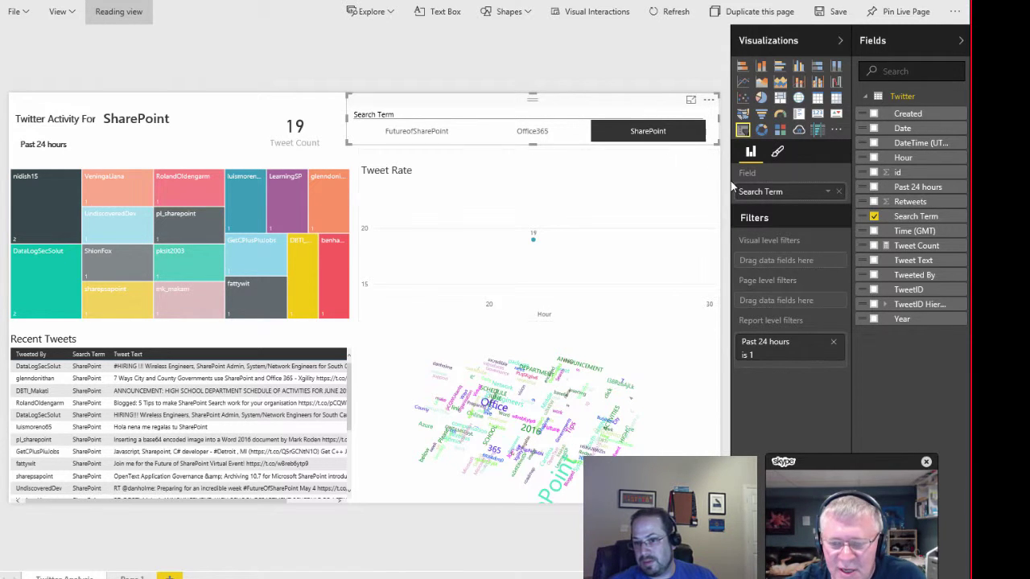
{"action": "left_click", "coordinate": [778, 152]}
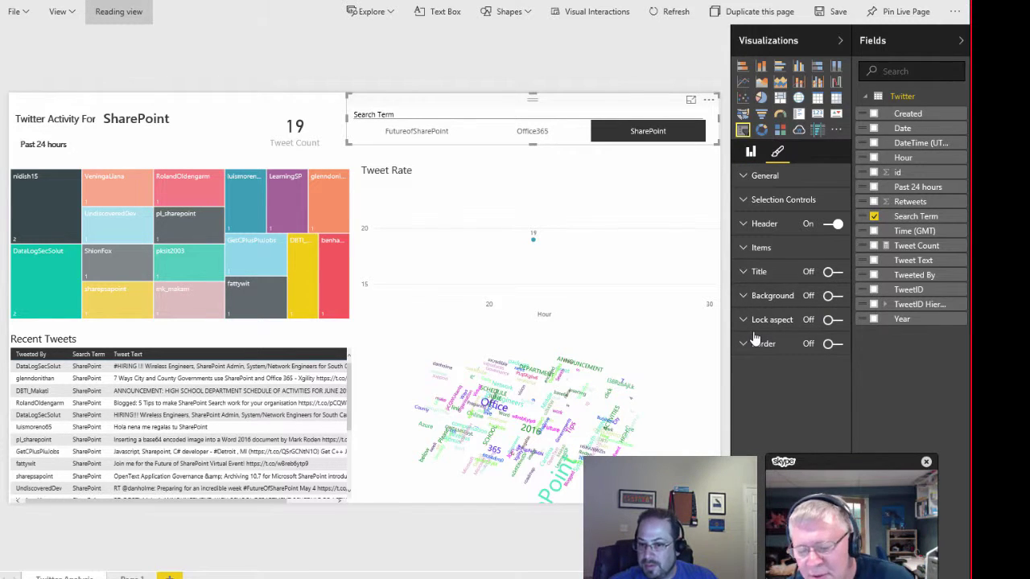
{"action": "left_click", "coordinate": [746, 201]}
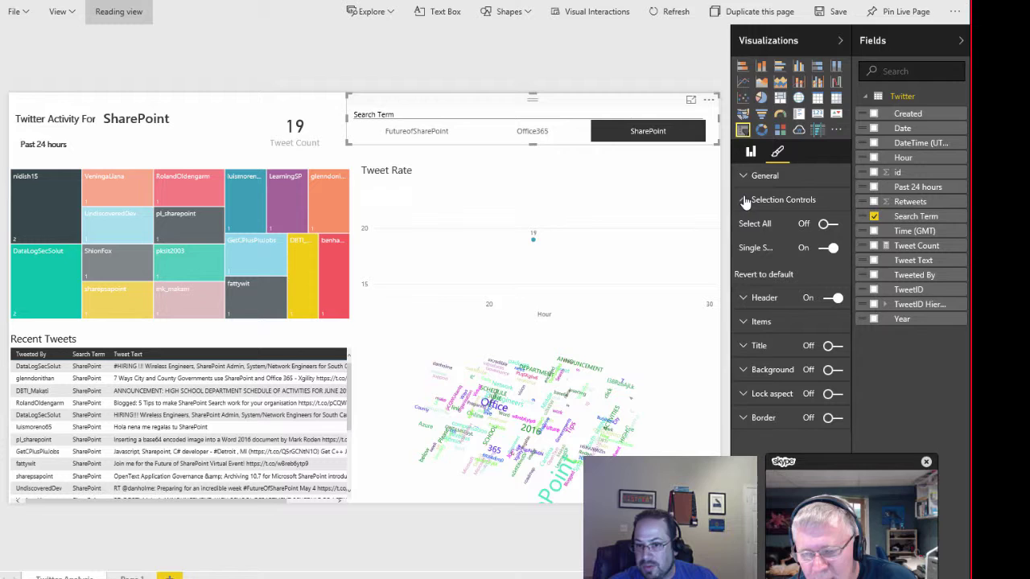
{"action": "left_click", "coordinate": [826, 226]}
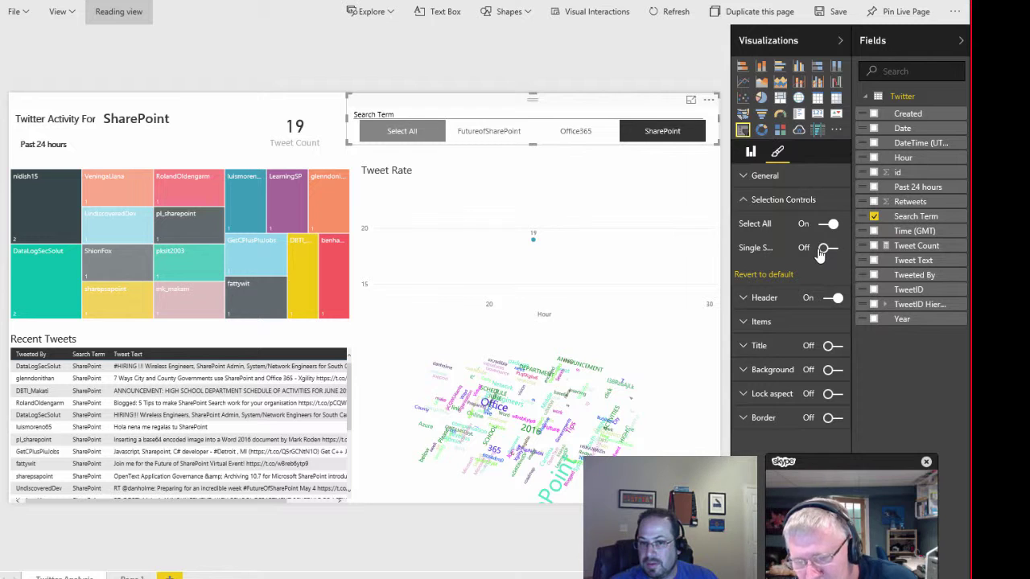
{"action": "left_click", "coordinate": [391, 140]}
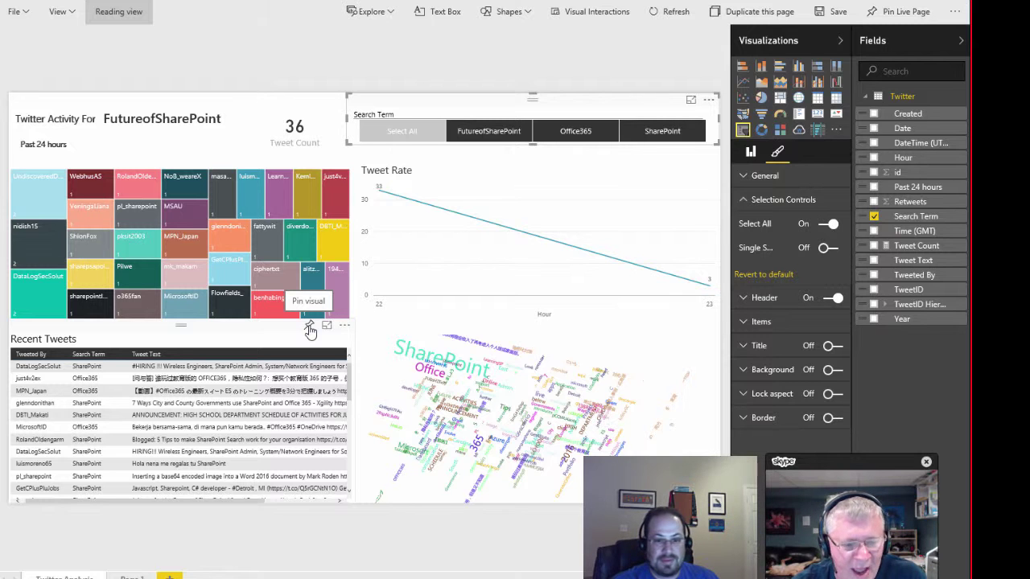
Pin Recent Tweets to the existing Future of SharePoint dashboard and leave the report with Don't save.
{"action": "left_click", "coordinate": [310, 327]}
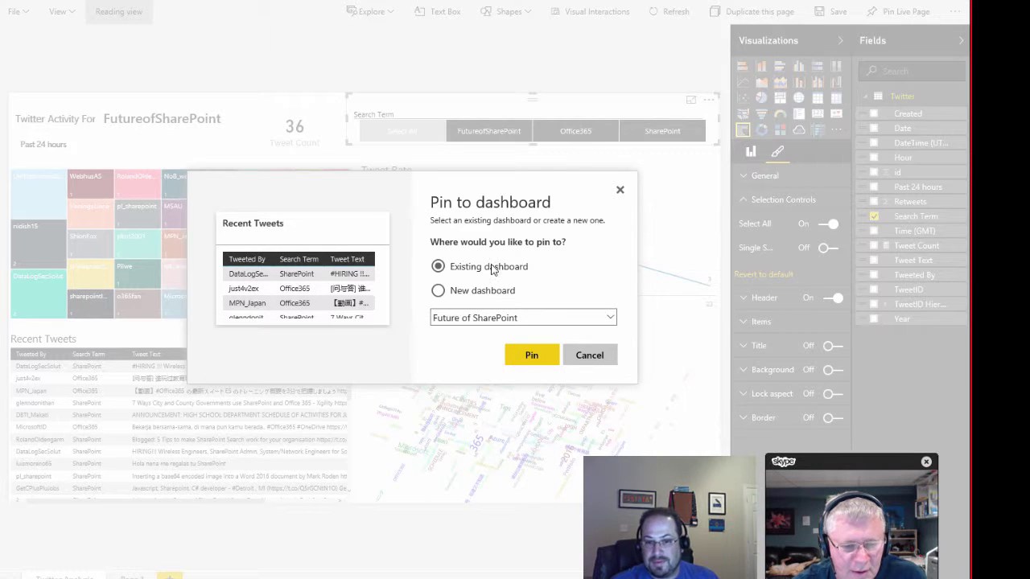
{"action": "left_click", "coordinate": [544, 365]}
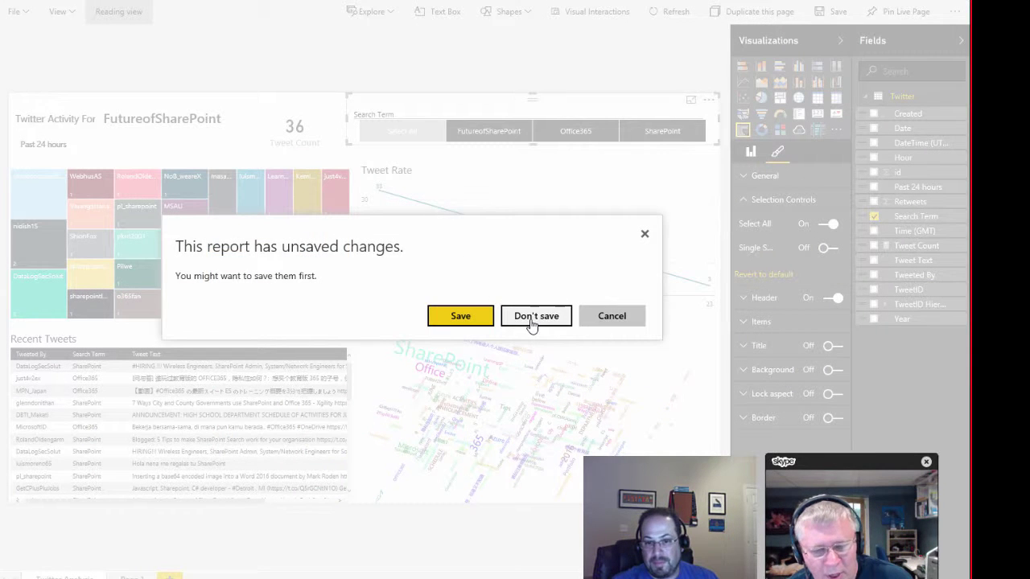
{"action": "left_click", "coordinate": [533, 318]}
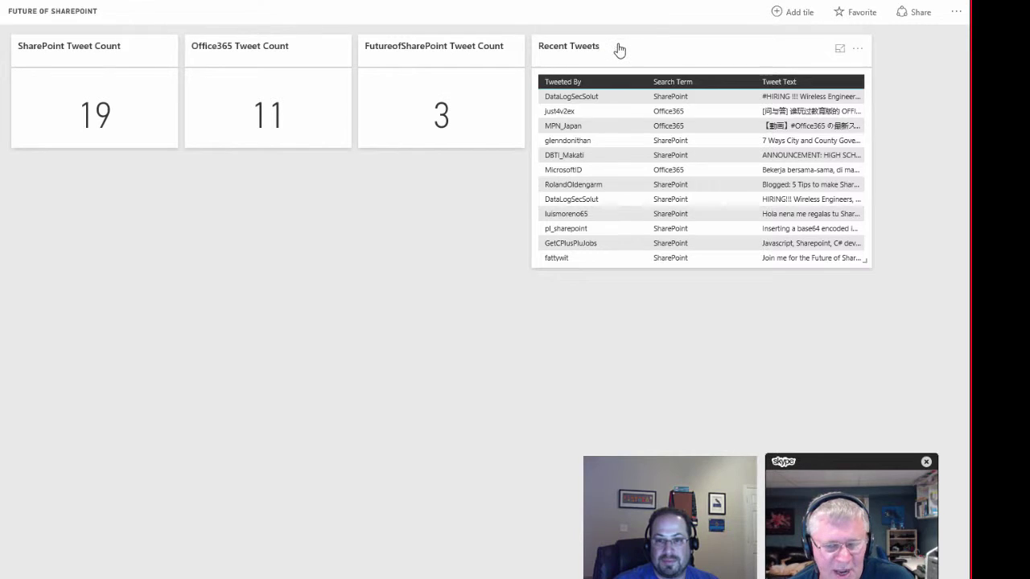
Move the Recent Tweets tile under the count tiles, widen it, and stretch it taller for more rows.
{"action": "left_click_drag", "start_coordinate": [619, 51], "coordinate": [141, 167]}
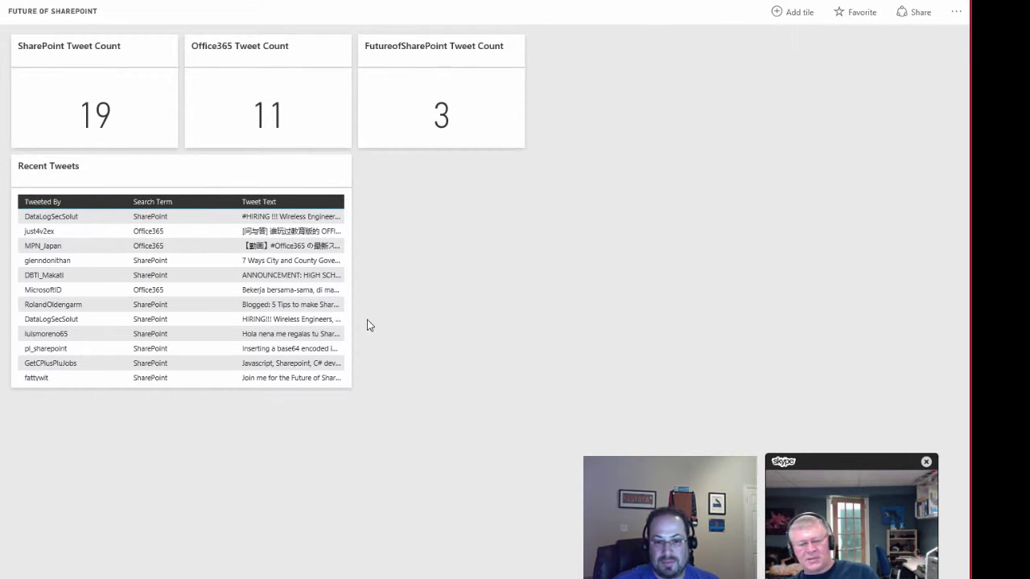
{"action": "left_click_drag", "start_coordinate": [352, 384], "coordinate": [874, 385]}
{"action": "left_click", "coordinate": [382, 208]}
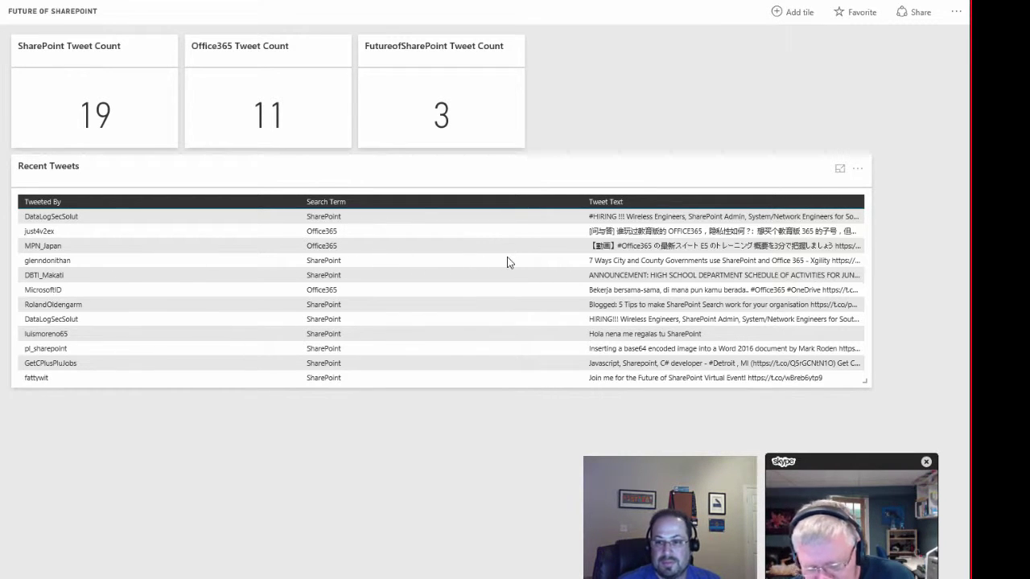
{"action": "left_click", "coordinate": [858, 171]}
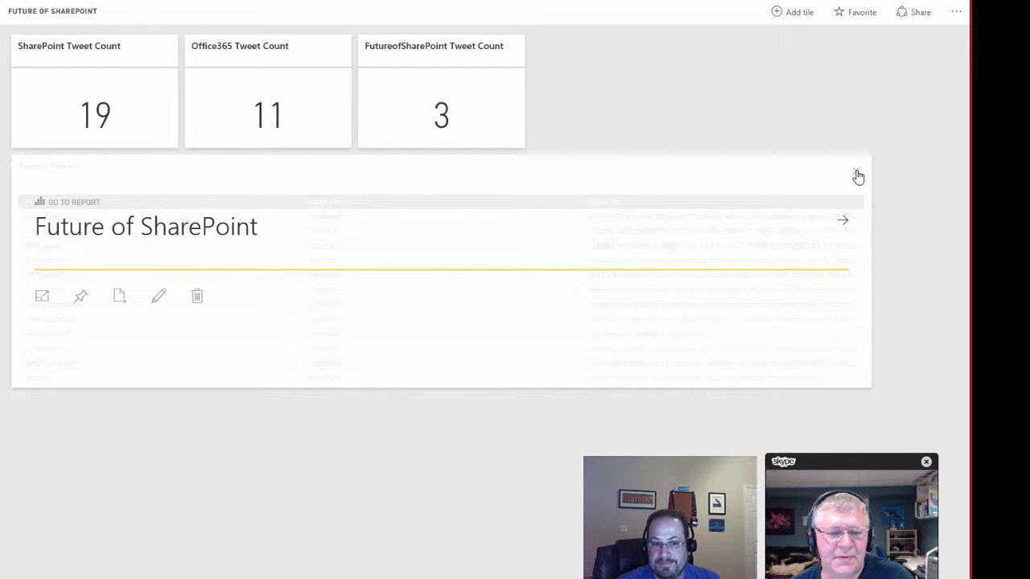
{"action": "left_click", "coordinate": [857, 173]}
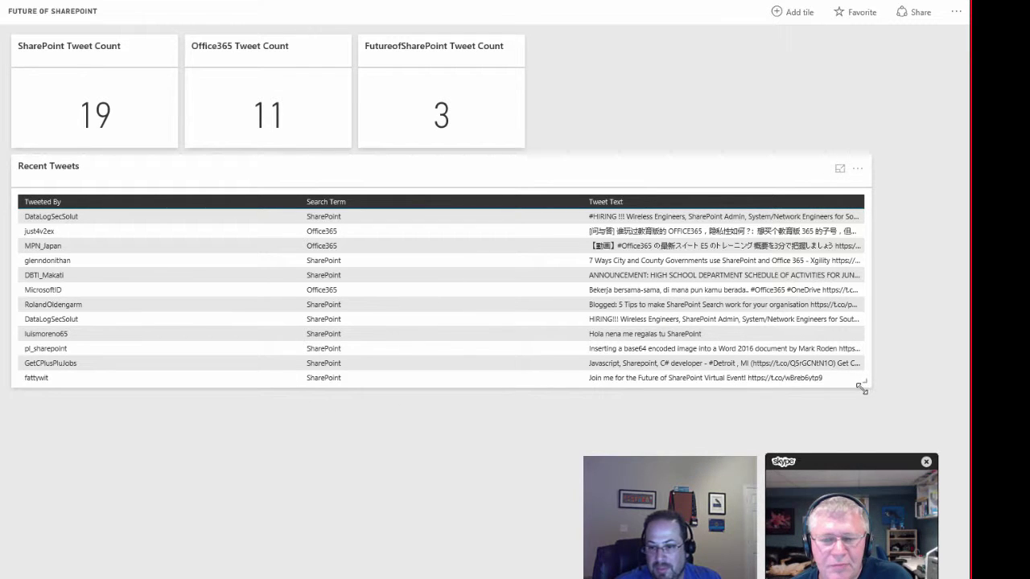
{"action": "left_click_drag", "start_coordinate": [865, 382], "coordinate": [868, 509]}
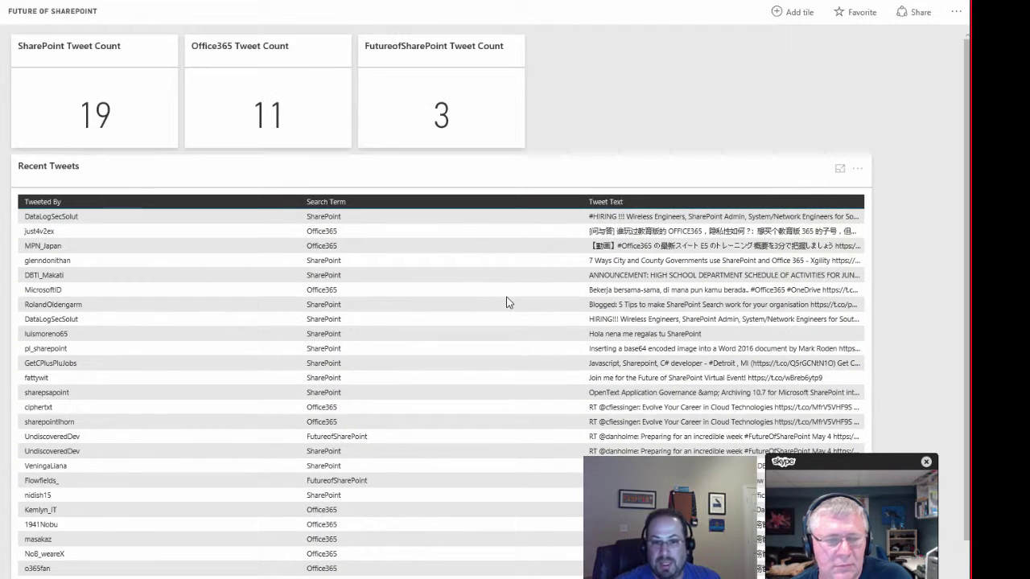
Drag the Recent Tweets tile's corner left until it matches the width of the 19, 11 and 3 tiles.
{"action": "scroll", "coordinate": [644, 302], "scroll_direction": "up", "scroll_amount": 1}
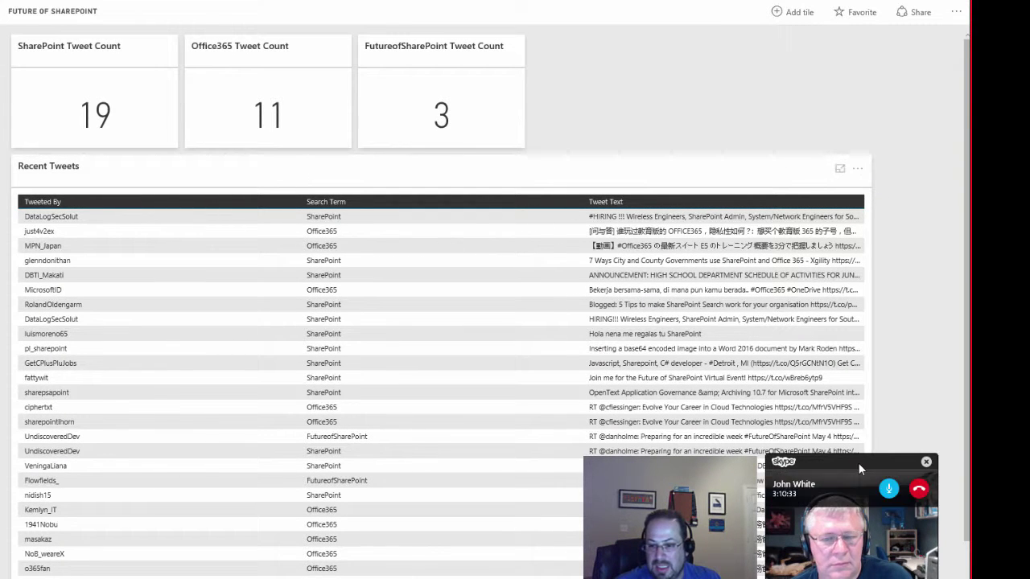
{"action": "left_click_drag", "start_coordinate": [934, 462], "coordinate": [879, 45]}
{"action": "scroll", "coordinate": [862, 564], "scroll_direction": "down", "scroll_amount": 1}
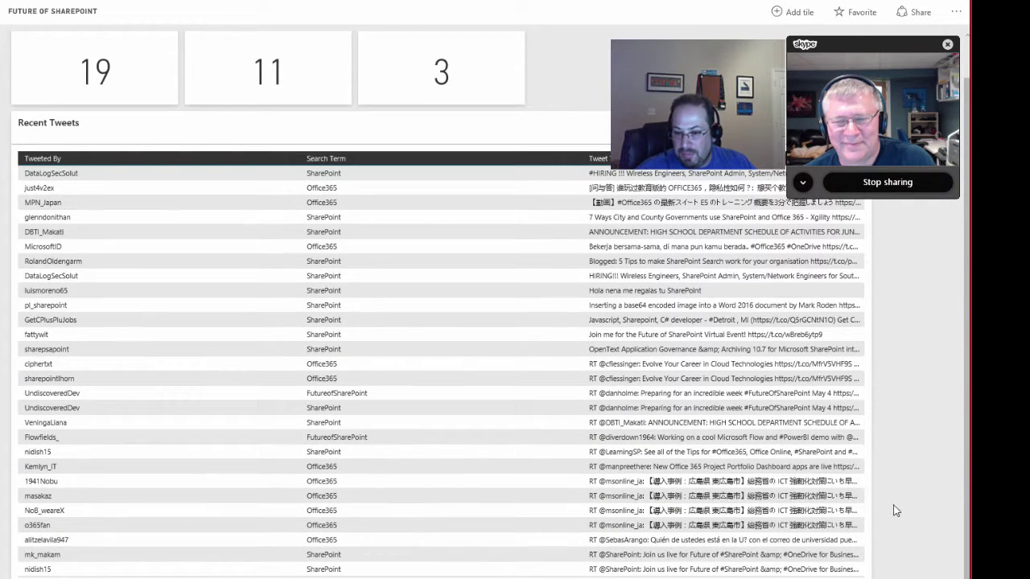
{"action": "left_click_drag", "start_coordinate": [863, 576], "coordinate": [732, 520]}
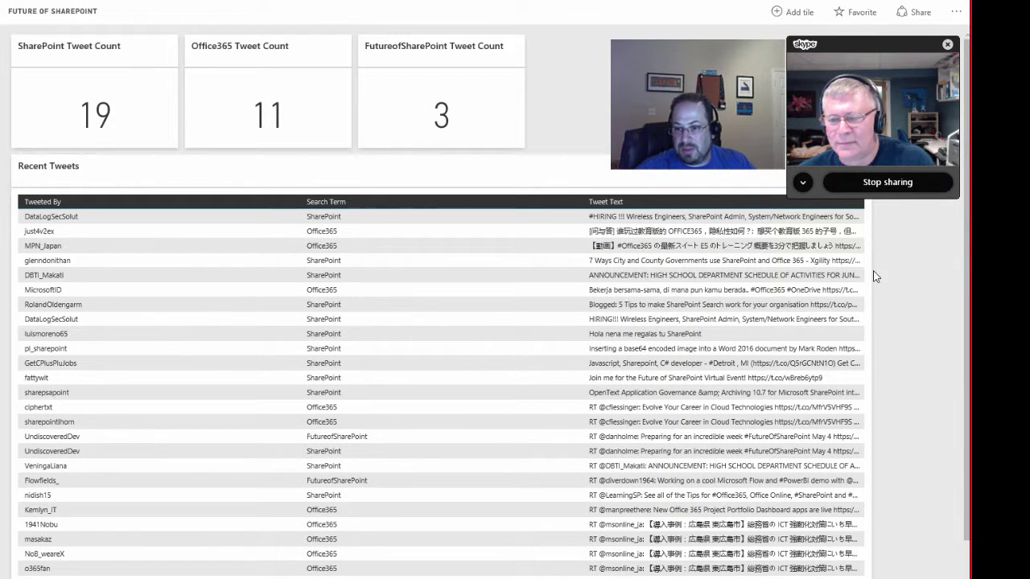
{"action": "scroll", "coordinate": [857, 422], "scroll_direction": "down", "scroll_amount": 1}
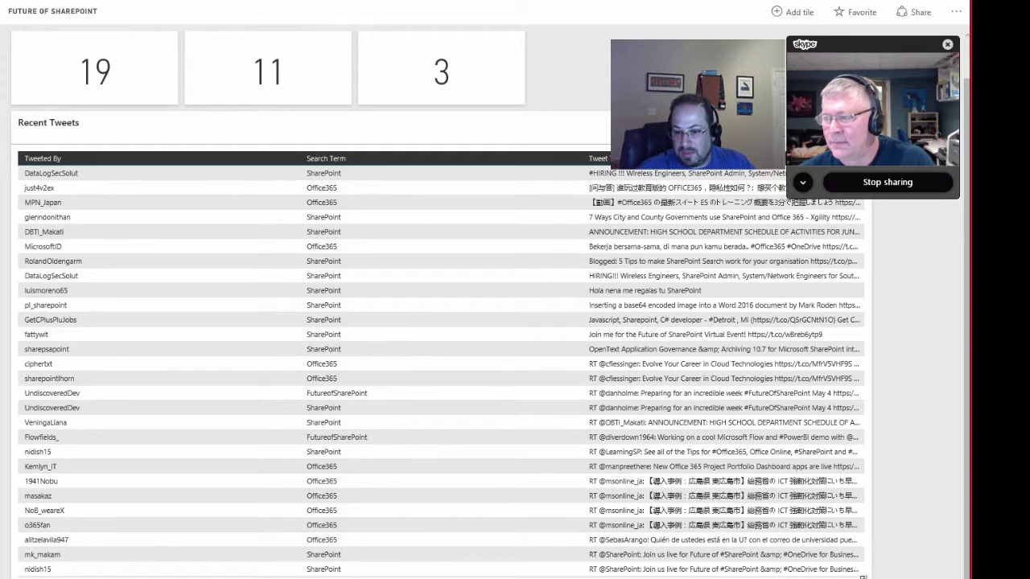
{"action": "left_click_drag", "start_coordinate": [863, 577], "coordinate": [511, 547]}
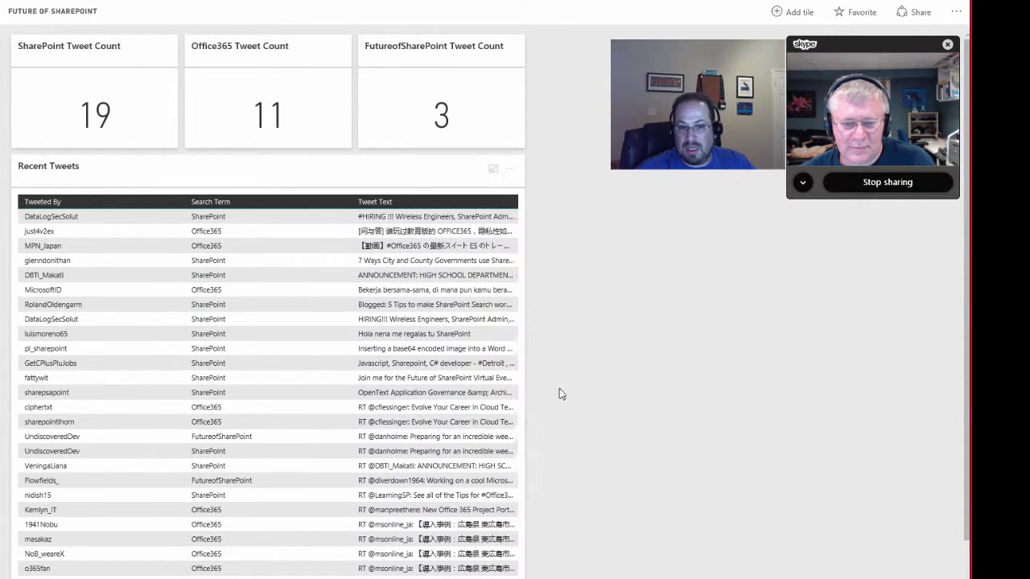
{"action": "mouse_move", "coordinate": [831, 69]}
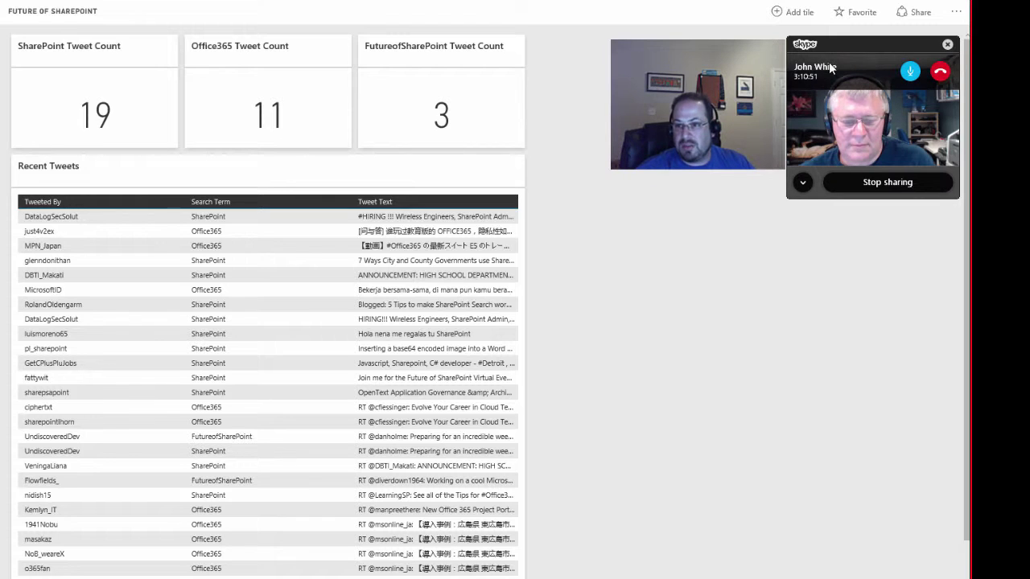
{"action": "left_click_drag", "start_coordinate": [828, 73], "coordinate": [858, 463]}
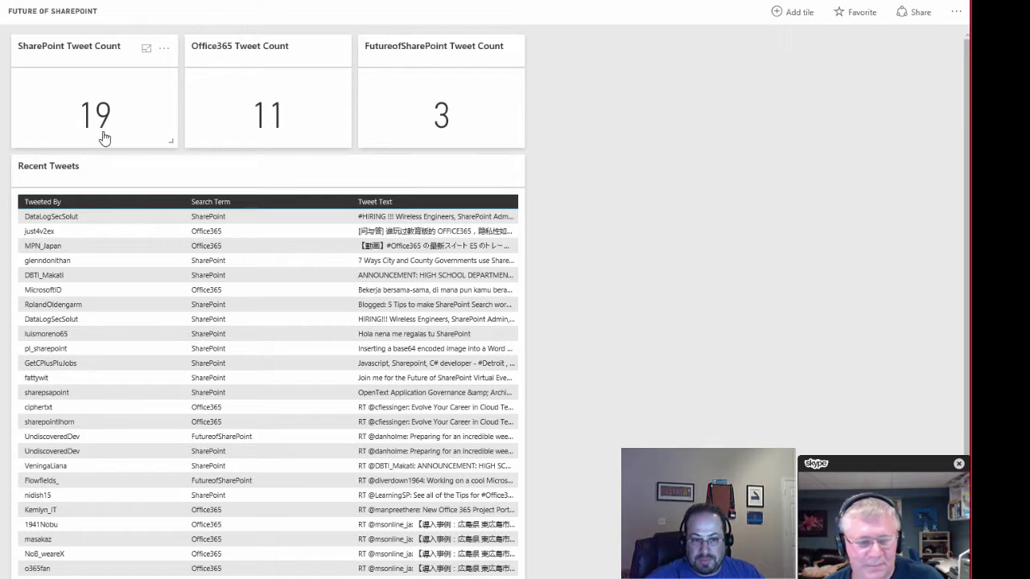
Open the Twitter Activity For SharePoint report from the Recent Tweets dashboard tile.
{"action": "left_click", "coordinate": [83, 415]}
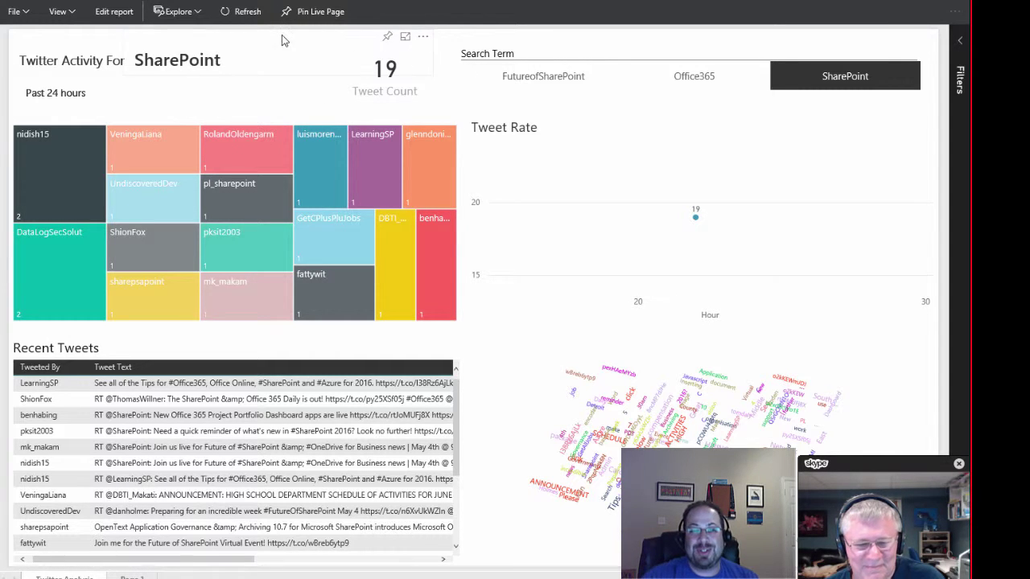
Refresh the SharePoint report so the tweet count shows 22 with the latest tweets.
{"action": "left_click", "coordinate": [238, 13]}
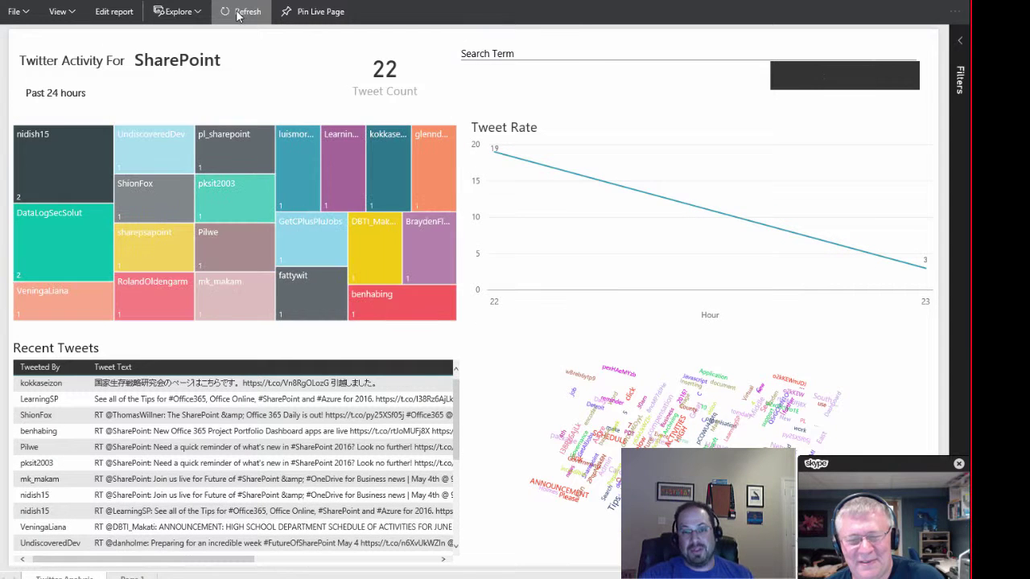